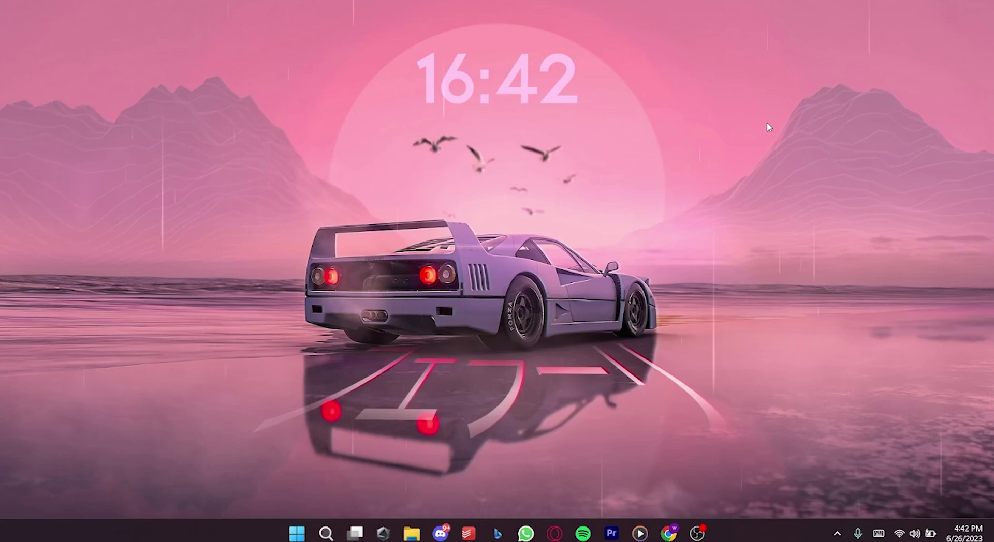
# Open Chrome and load the shopify.com homepage
pyautogui.click(668, 533)
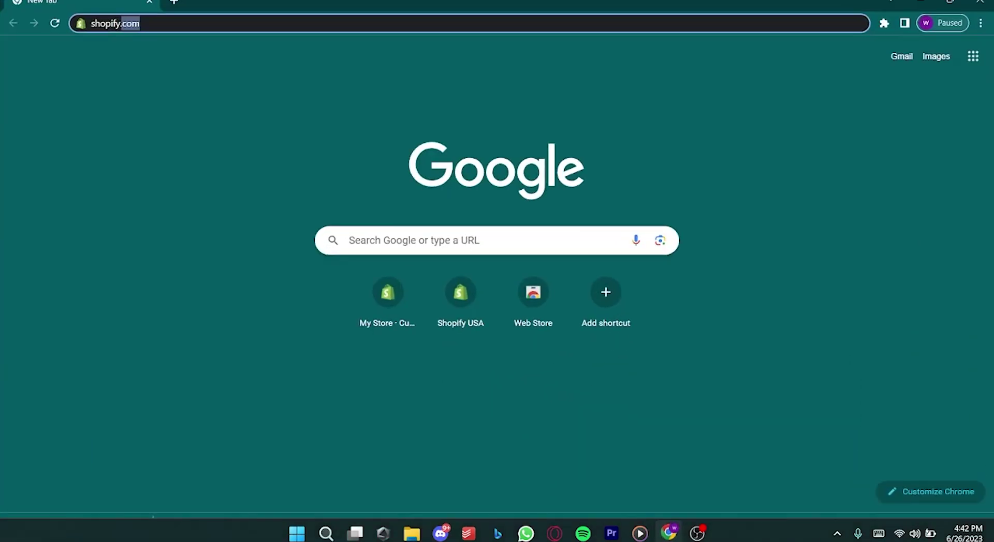
pyautogui.press('Return')
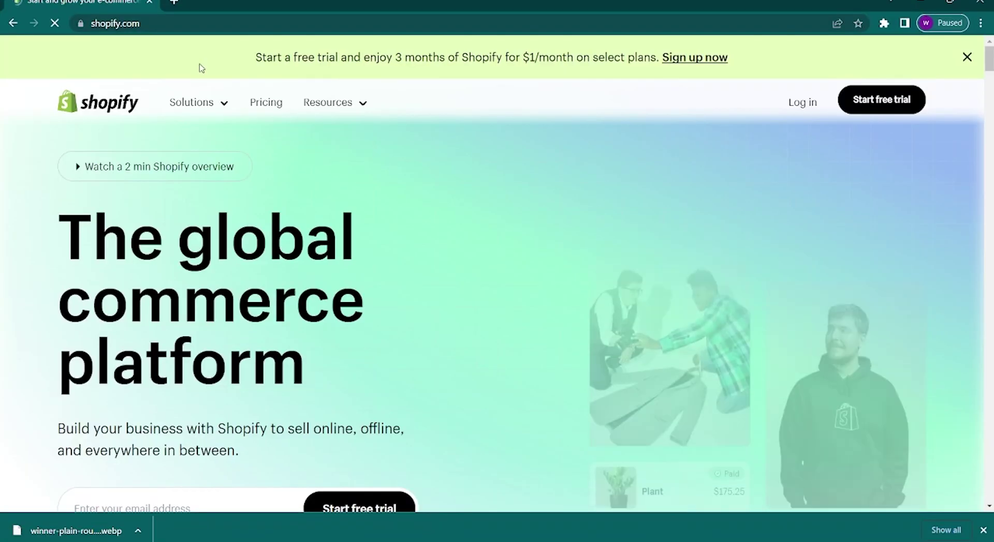
# Log in to the My Store admin and go to Online Store > Pages
pyautogui.click(803, 105)
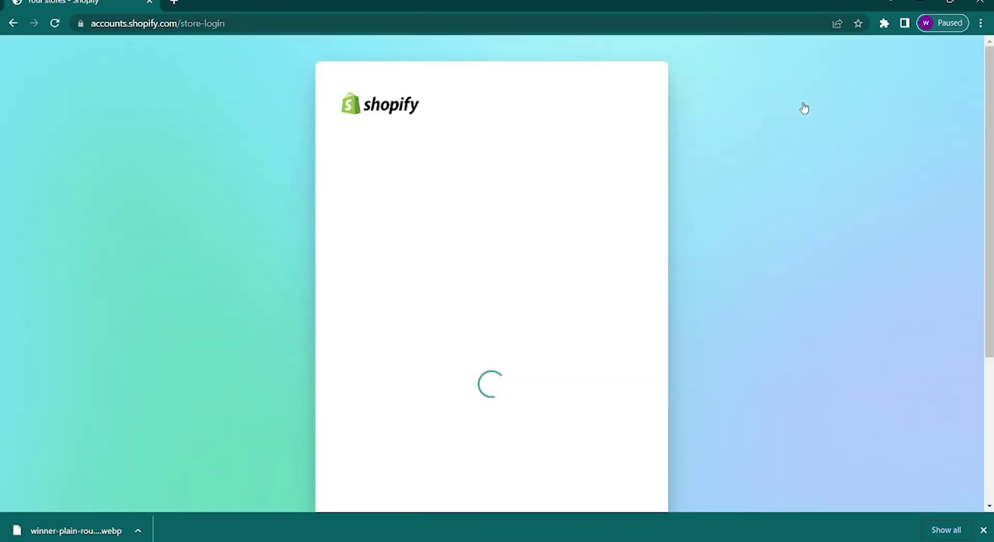
pyautogui.click(544, 240)
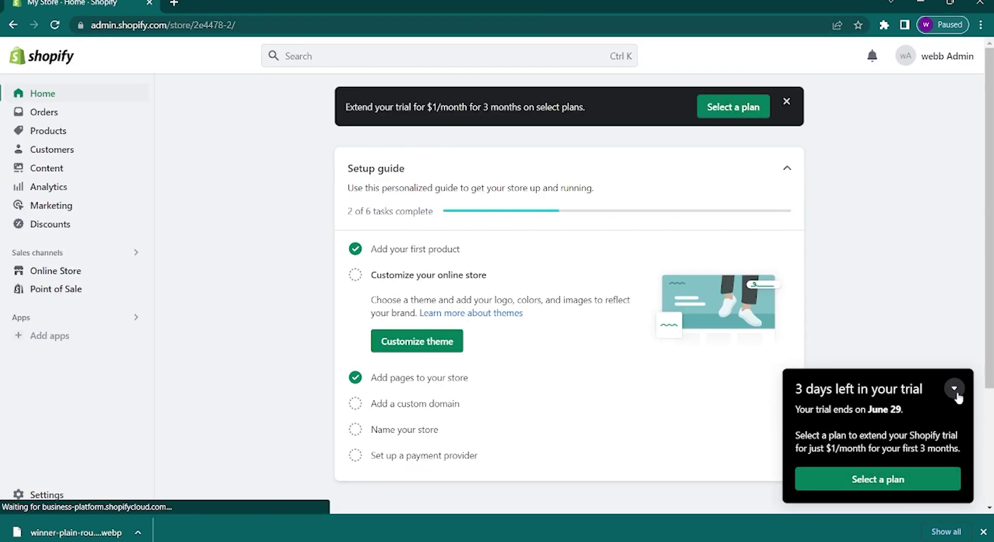
pyautogui.click(954, 389)
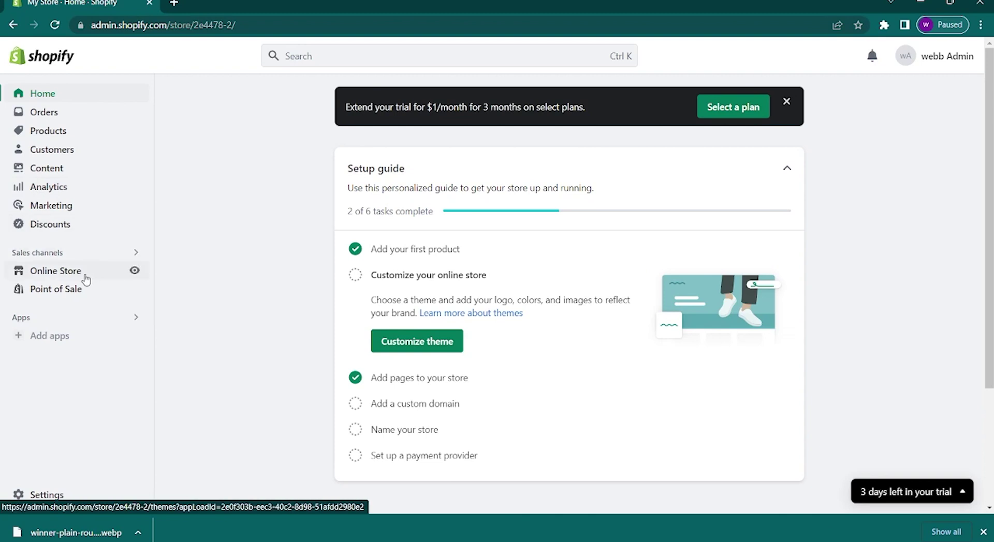
pyautogui.click(56, 270)
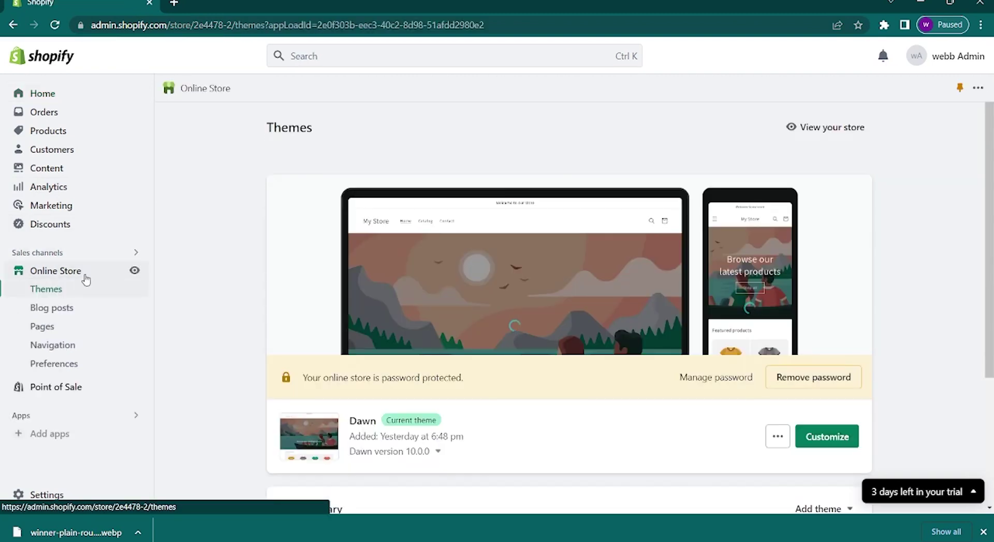
pyautogui.click(79, 334)
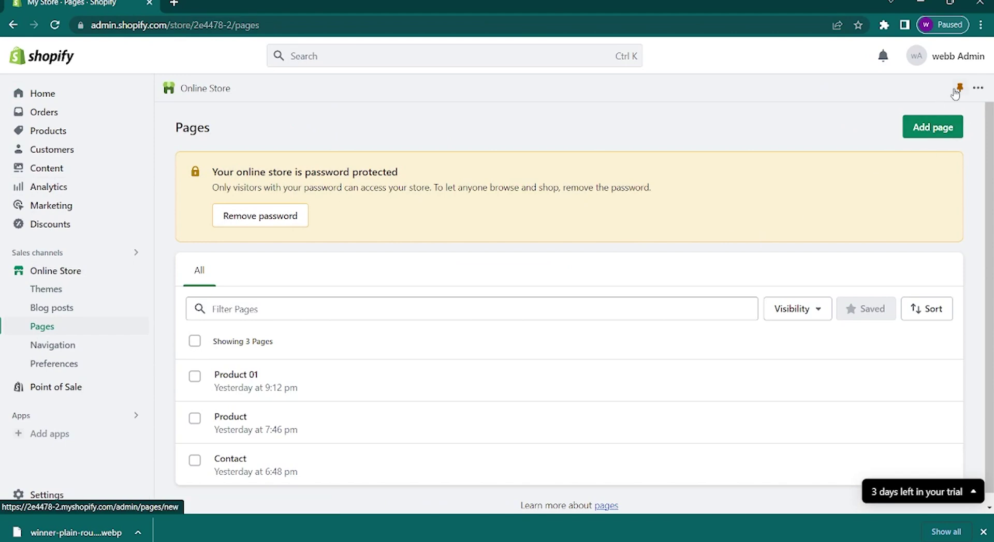
# Add a new page titled 'Sample 1' and save it
pyautogui.click(931, 136)
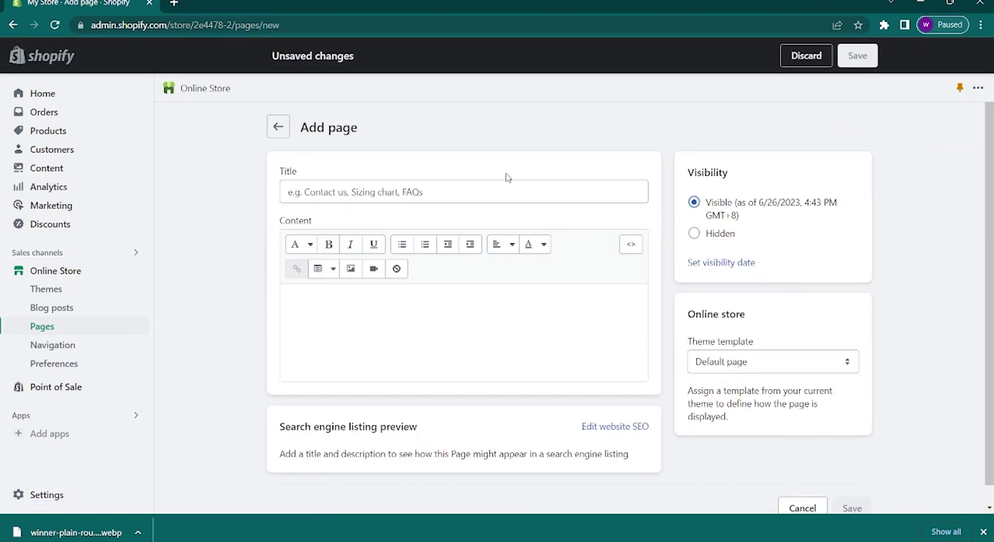
pyautogui.click(493, 188)
pyautogui.write('Sample 1')
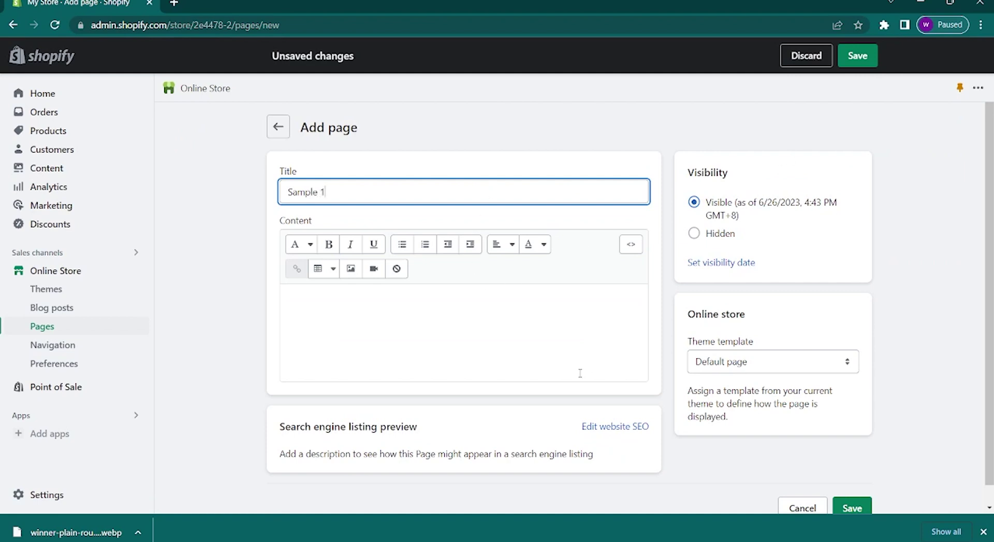
pyautogui.scroll(-1, 594, 366)
pyautogui.click(874, 47)
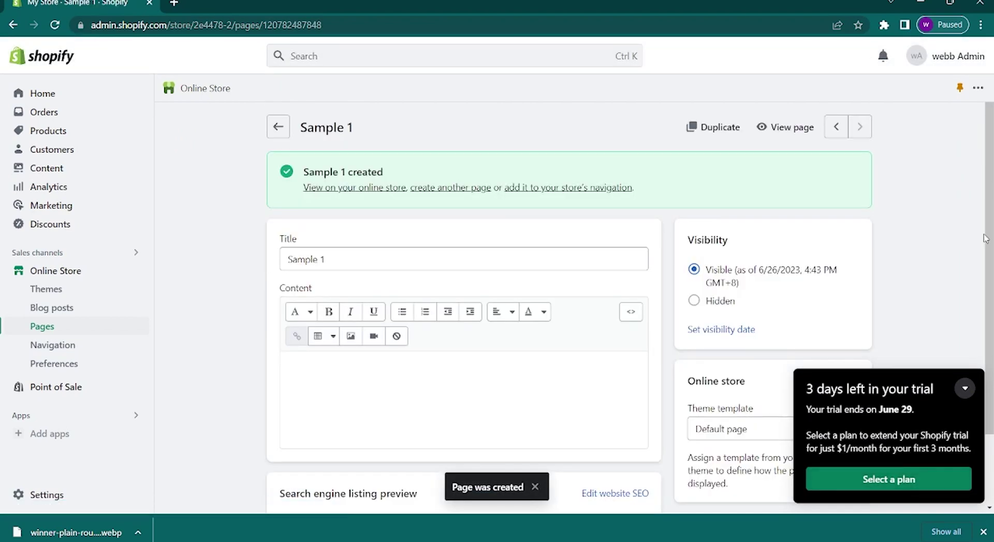
pyautogui.click(965, 388)
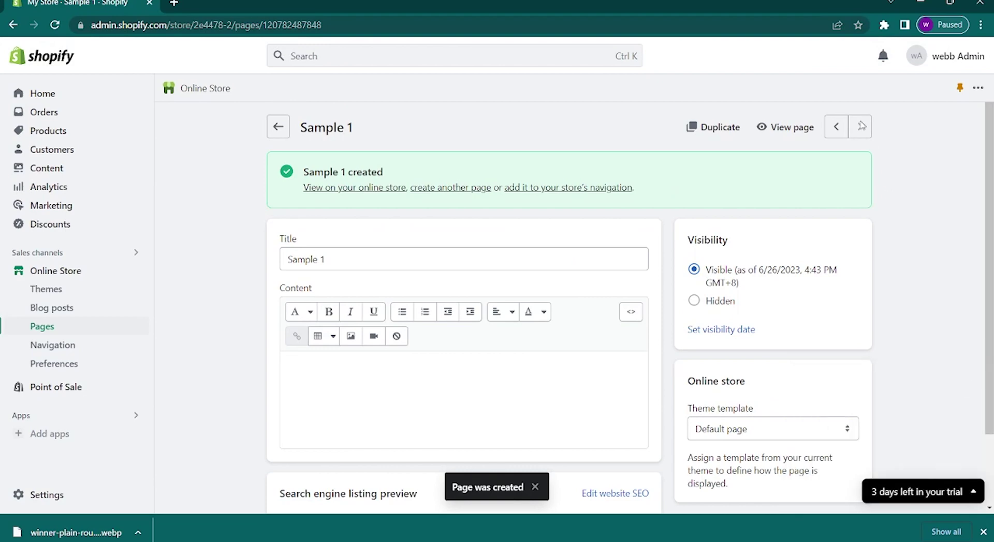
# Duplicate Sample 1, drop the 'Copy of' prefix, retitle it 'Sample Product 2' and save
pyautogui.click(693, 127)
pyautogui.click(642, 332)
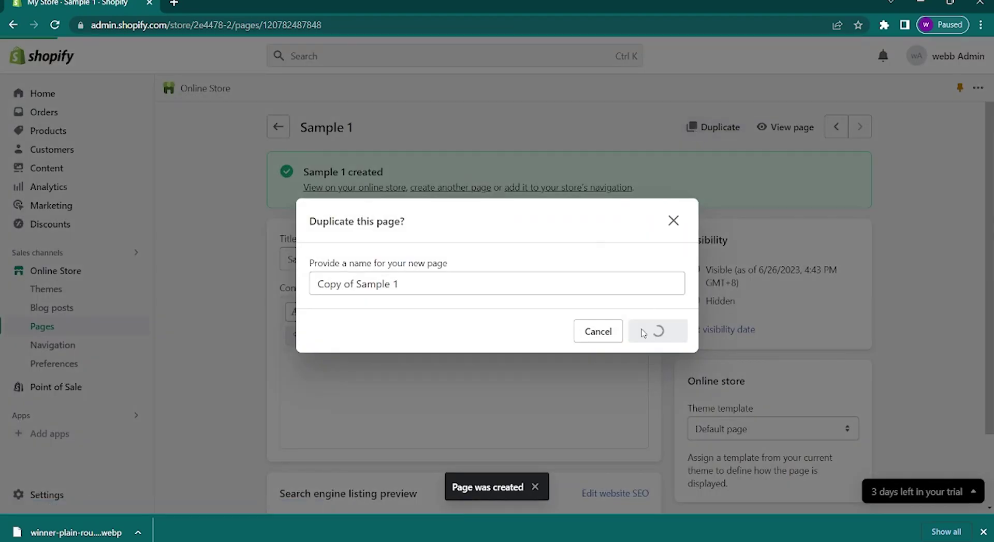
pyautogui.click(320, 261)
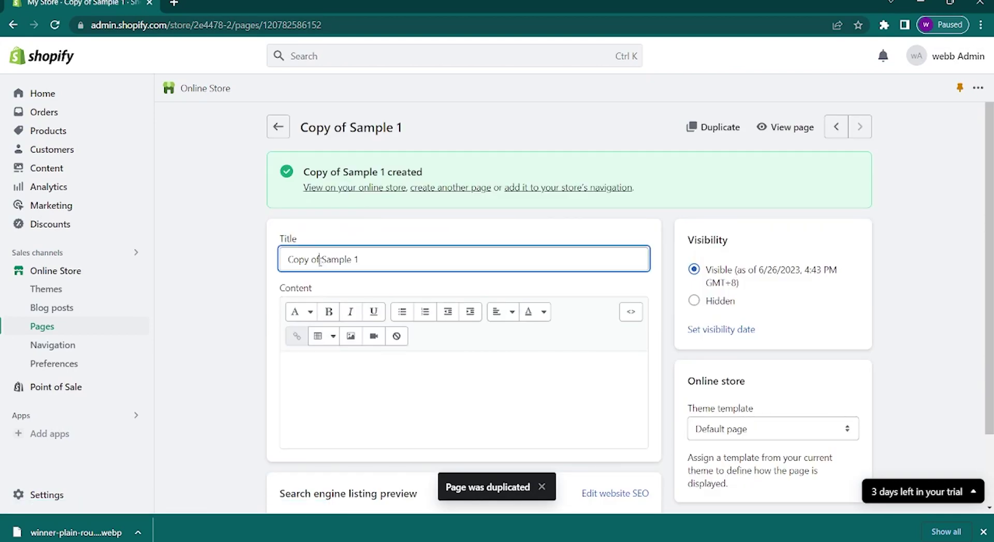
pyautogui.moveTo(319, 260); pyautogui.dragTo(269, 263)
pyautogui.press('BackSpace')
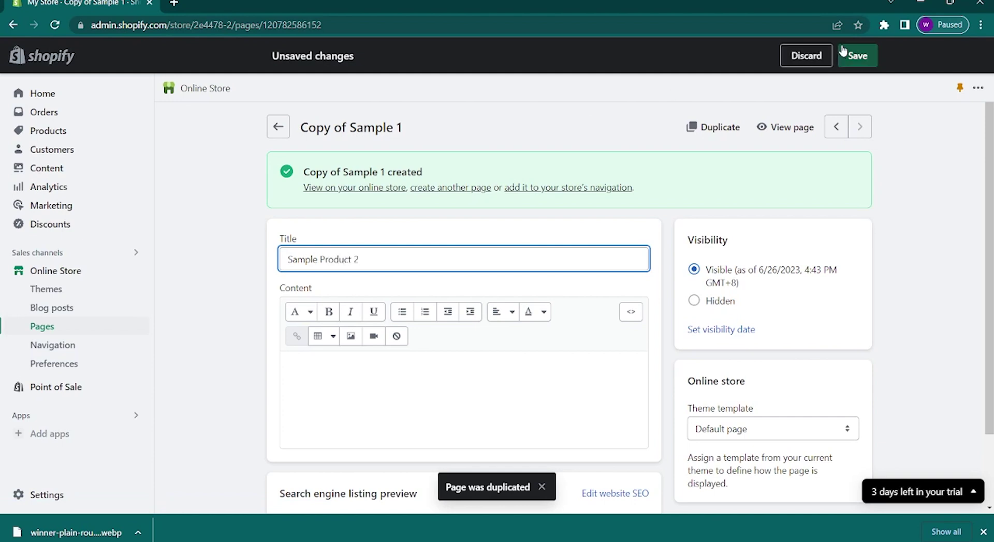
pyautogui.click(858, 58)
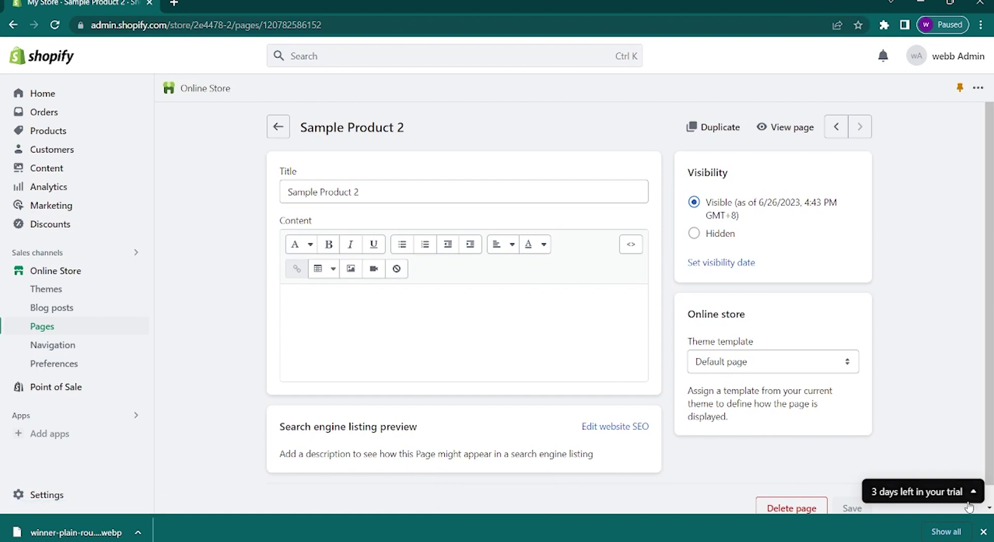
pyautogui.click(983, 532)
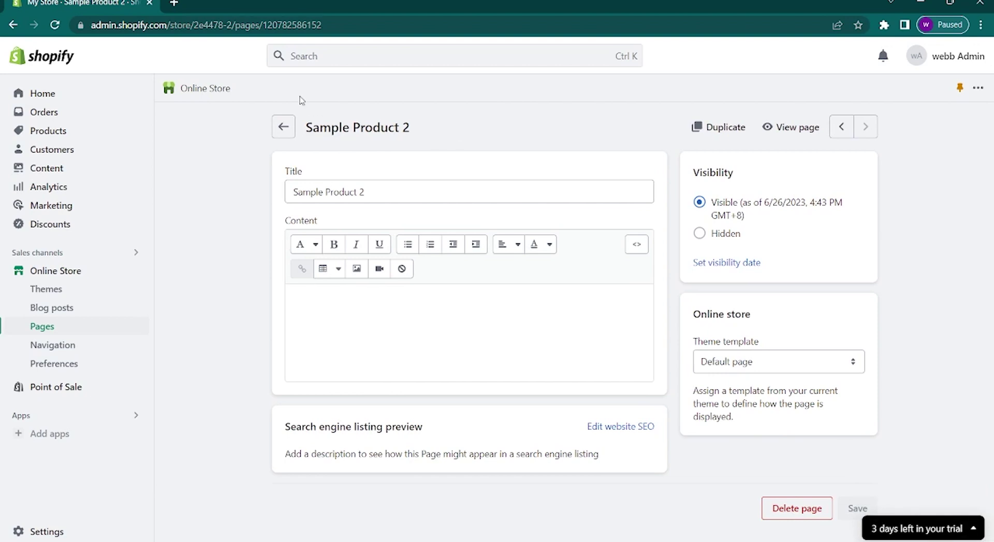
# Customize the Dawn theme and switch the editor to the Pages > Default page template
pyautogui.click(288, 117)
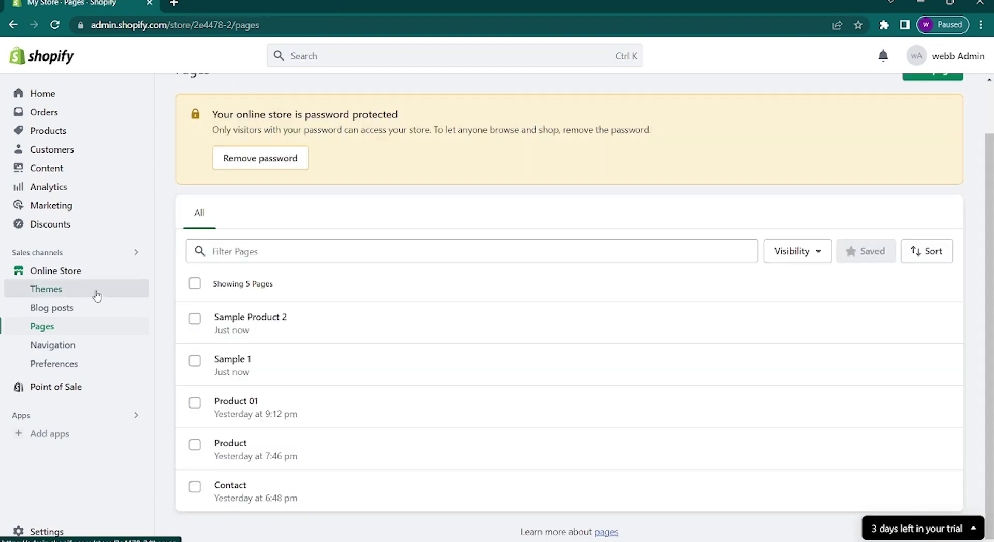
pyautogui.click(95, 294)
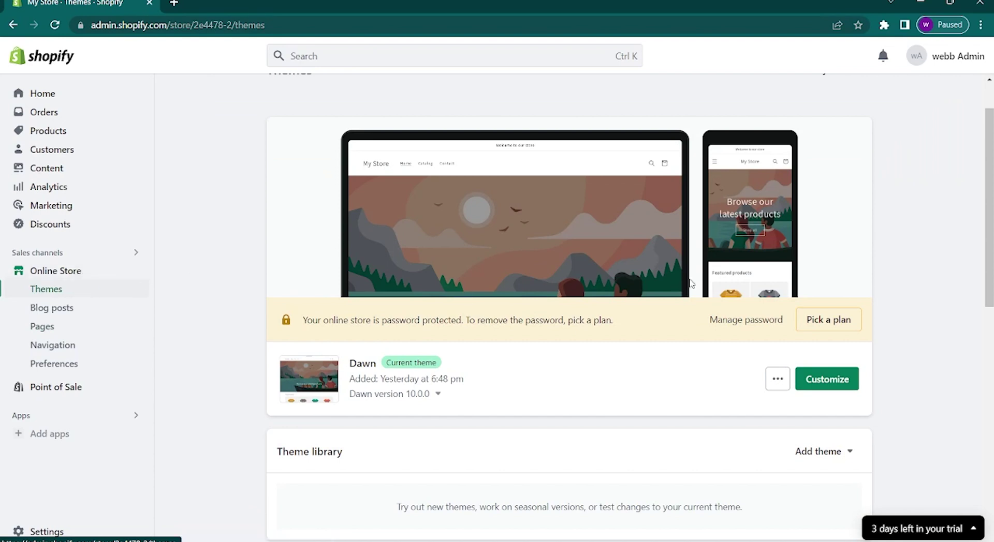
pyautogui.click(800, 382)
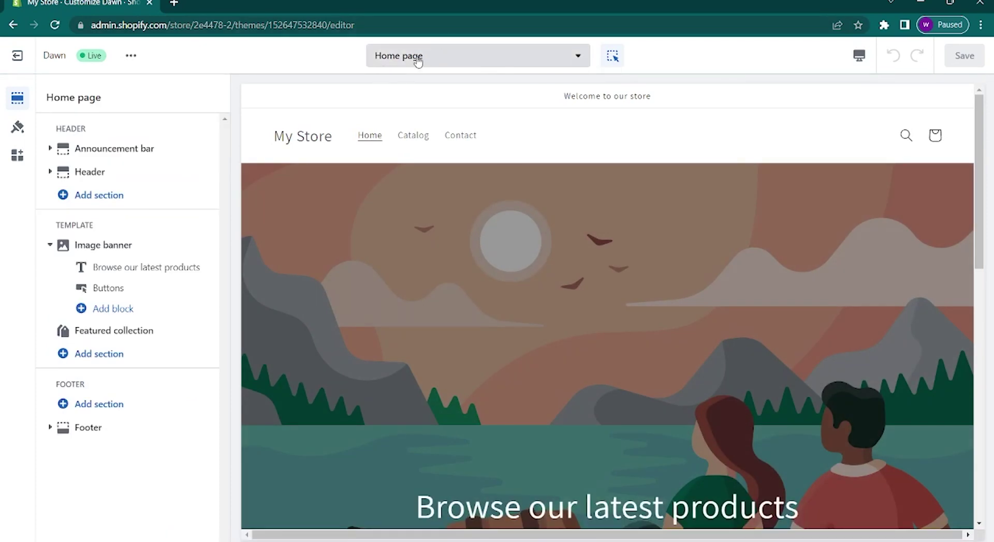
pyautogui.click(570, 60)
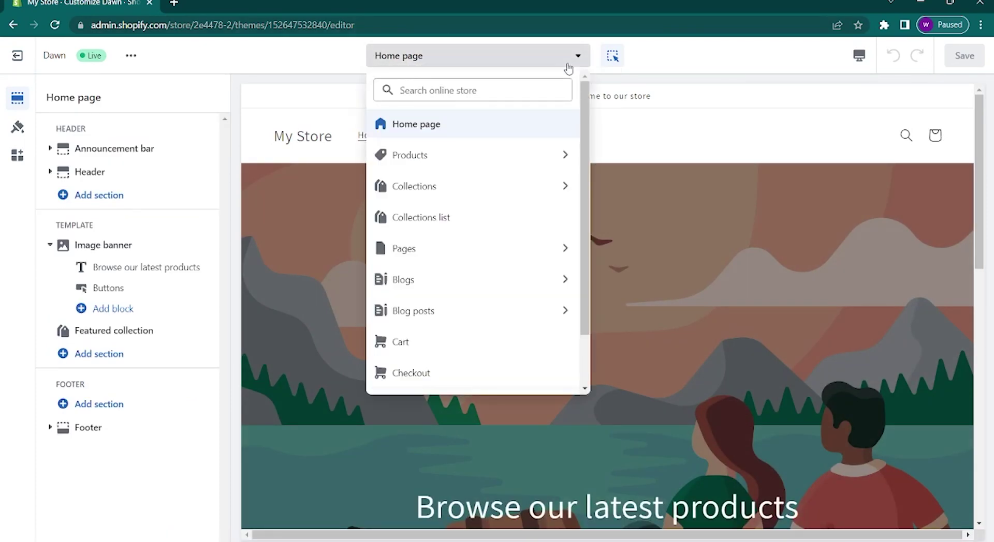
pyautogui.click(465, 250)
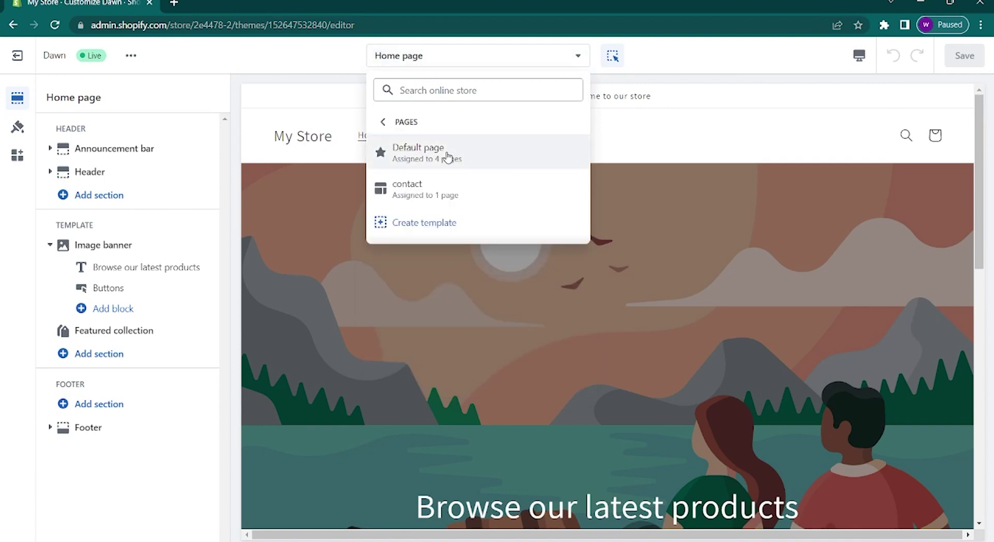
pyautogui.click(446, 157)
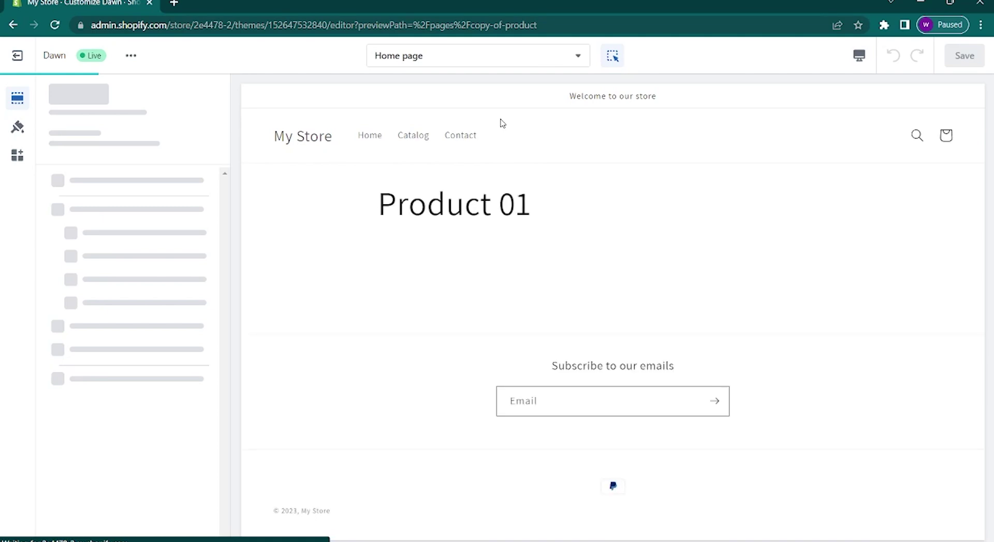
pyautogui.click(492, 66)
# Add a Featured collection section to the Default page template, save, and exit the editor
pyautogui.click(651, 169)
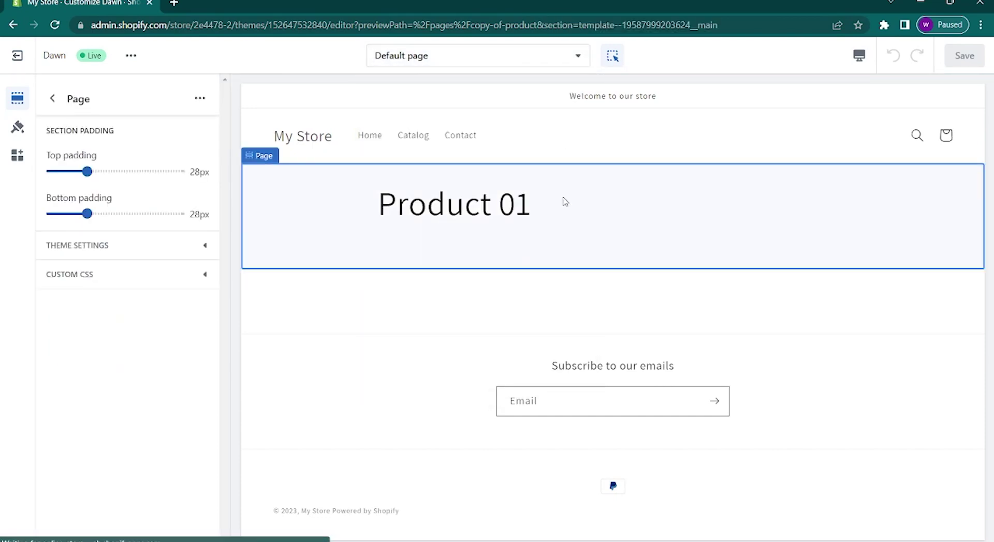
pyautogui.click(49, 98)
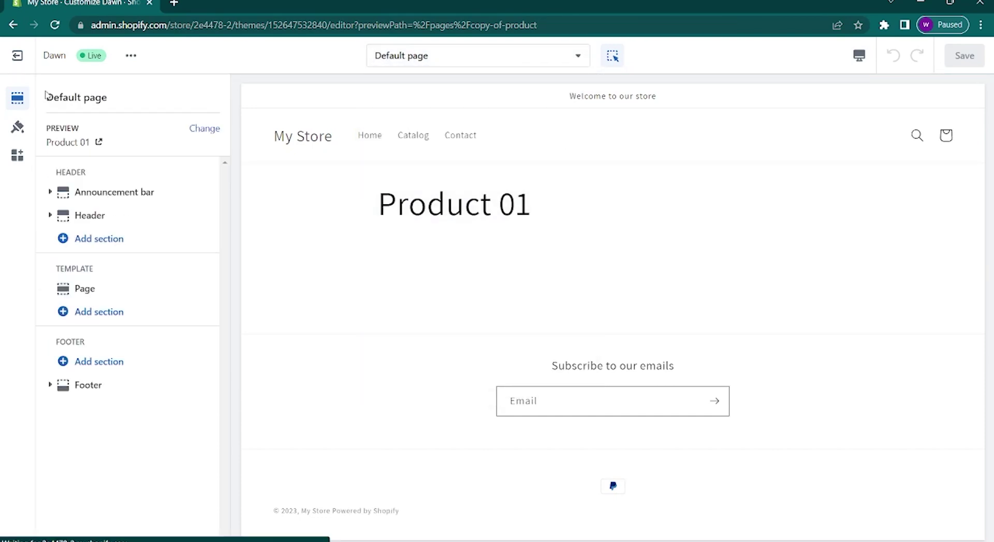
pyautogui.click(110, 312)
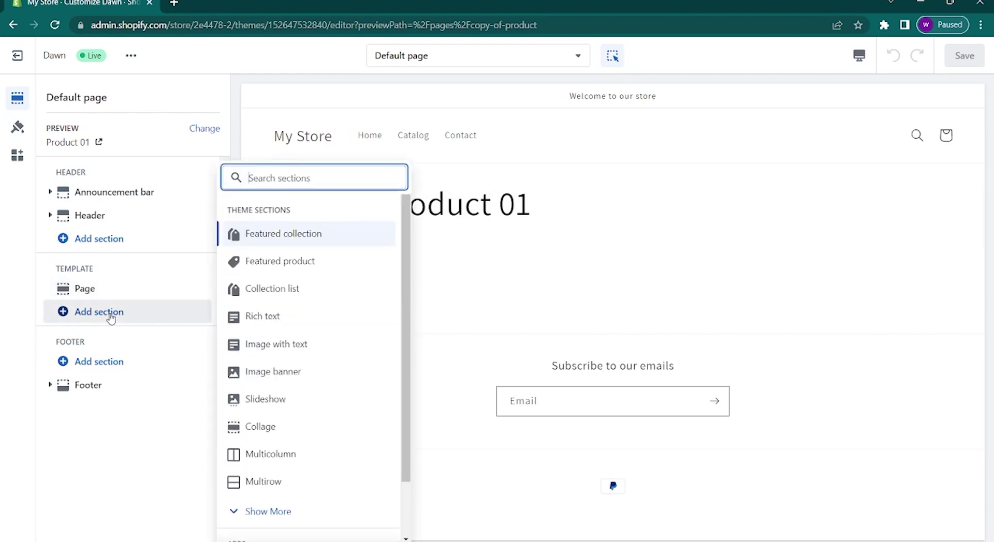
pyautogui.click(319, 249)
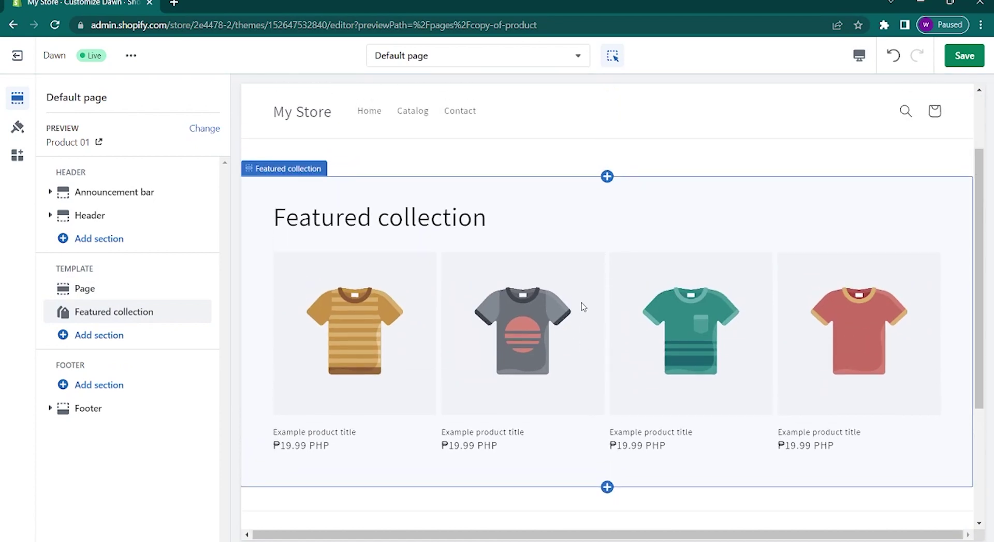
pyautogui.click(978, 55)
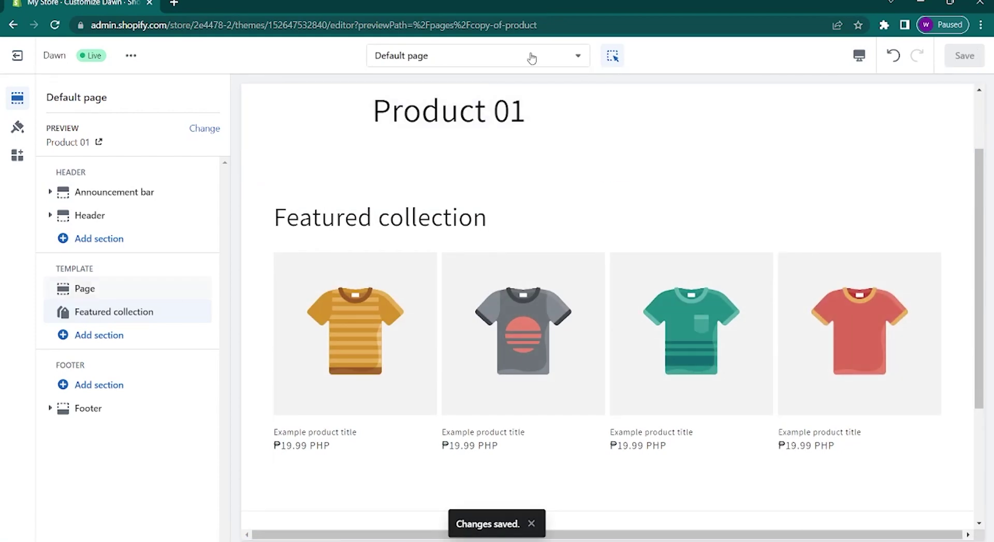
pyautogui.click(18, 56)
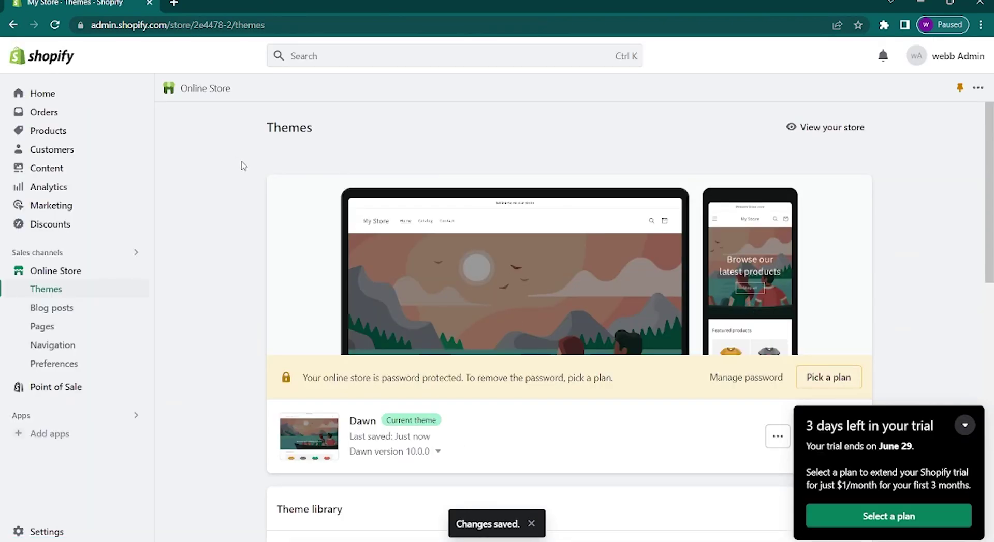
# Start a new collection under Products > Collections titled 'Collection Sample'
pyautogui.click(58, 132)
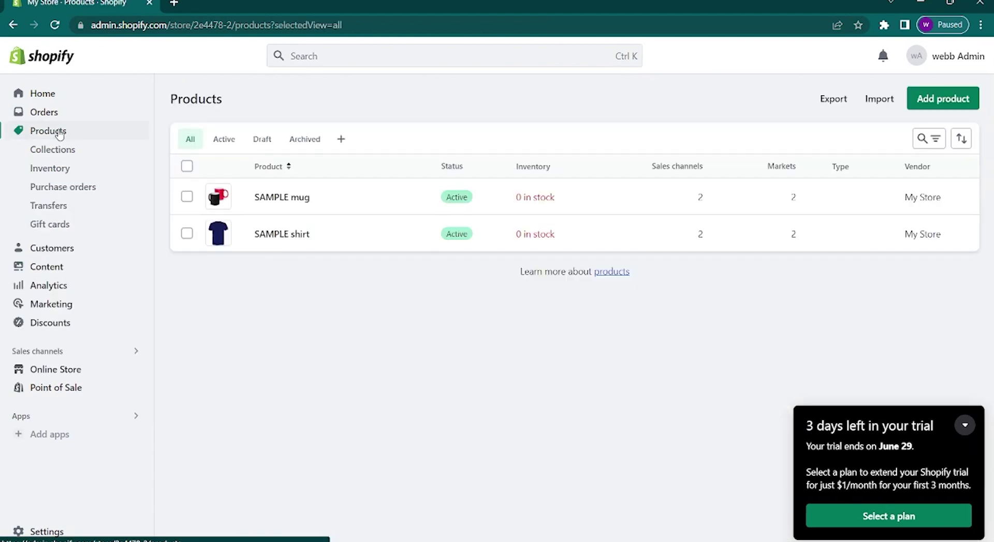
pyautogui.click(55, 155)
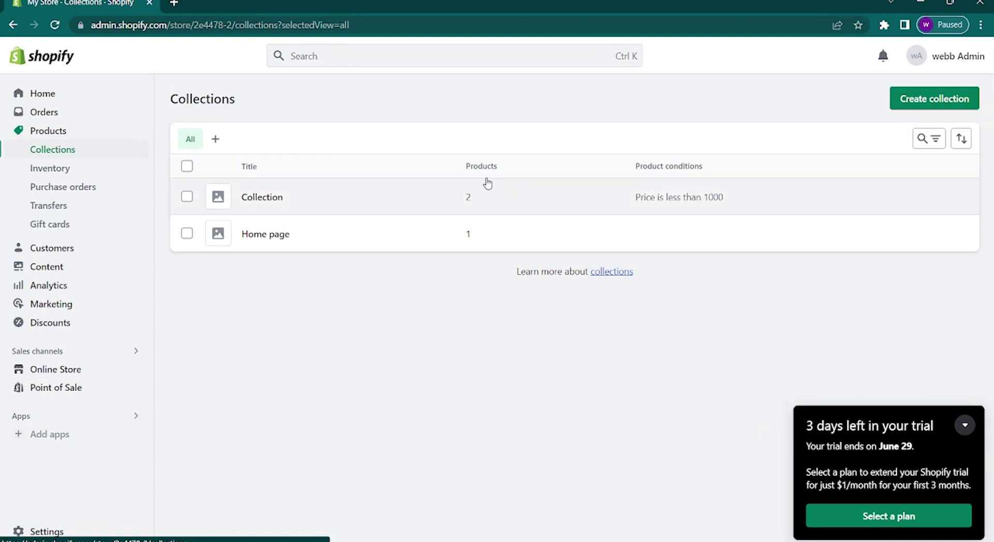
pyautogui.click(925, 104)
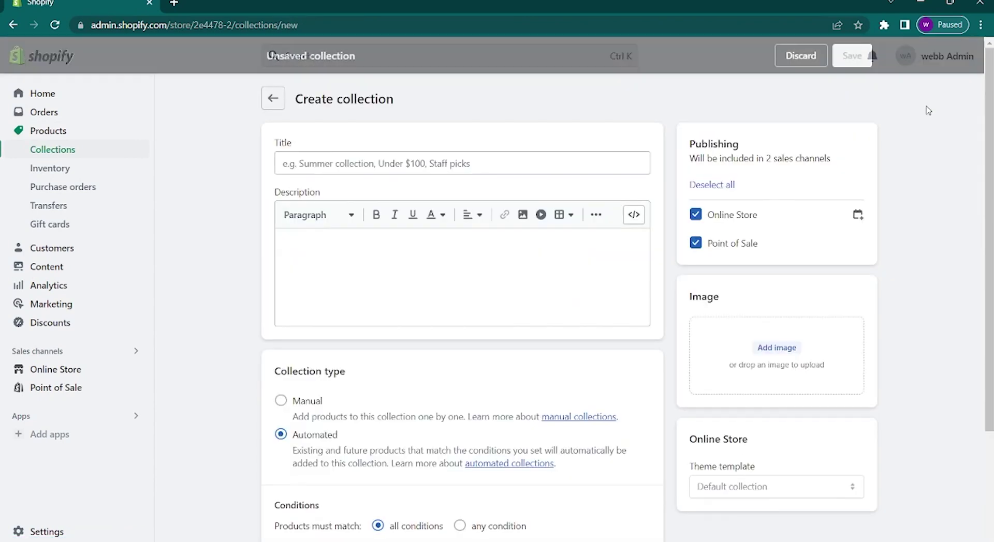
pyautogui.click(587, 162)
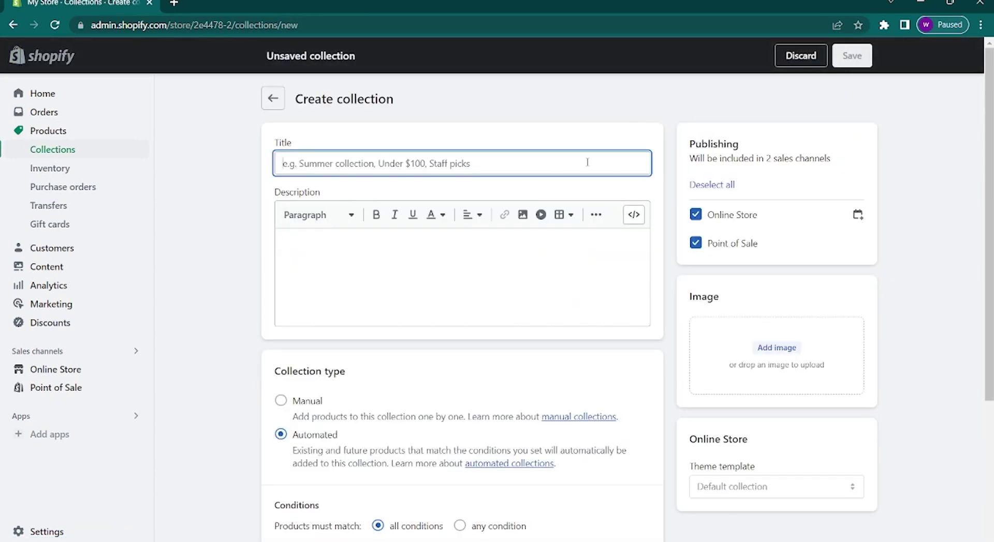
pyautogui.write('C')
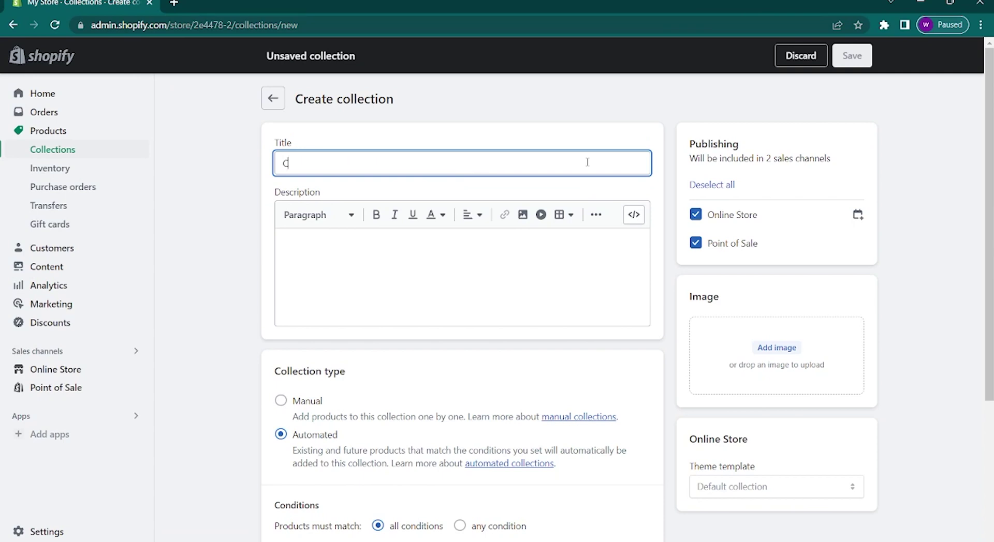
pyautogui.write('ollection SAm')
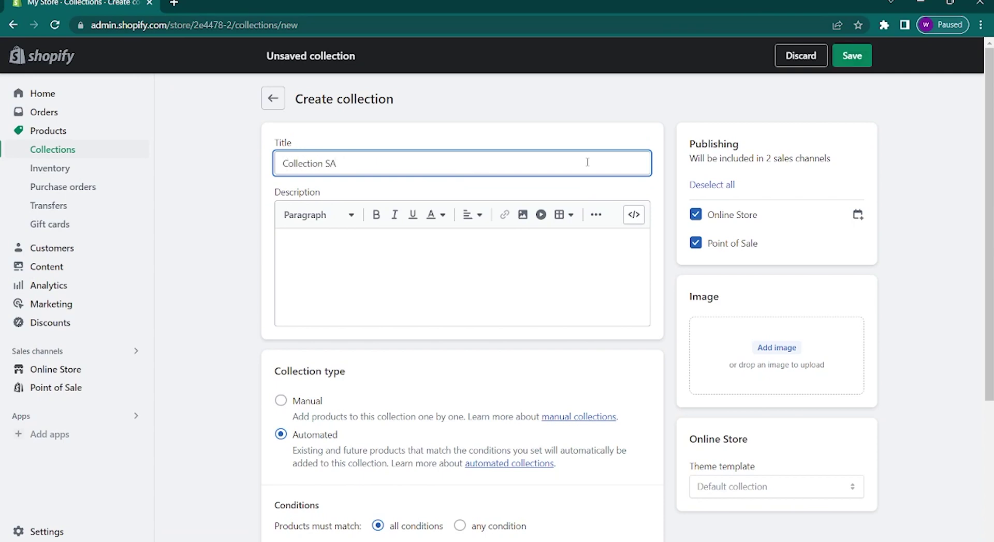
# Give the collection the description 'description' and begin its automated condition
pyautogui.click(479, 283)
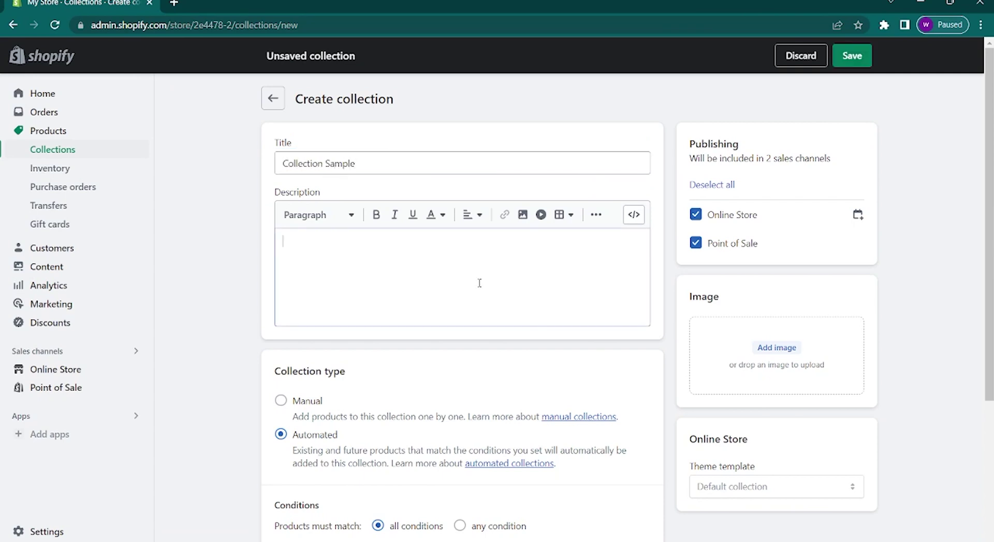
pyautogui.write('description')
pyautogui.scroll(-3, 584, 278)
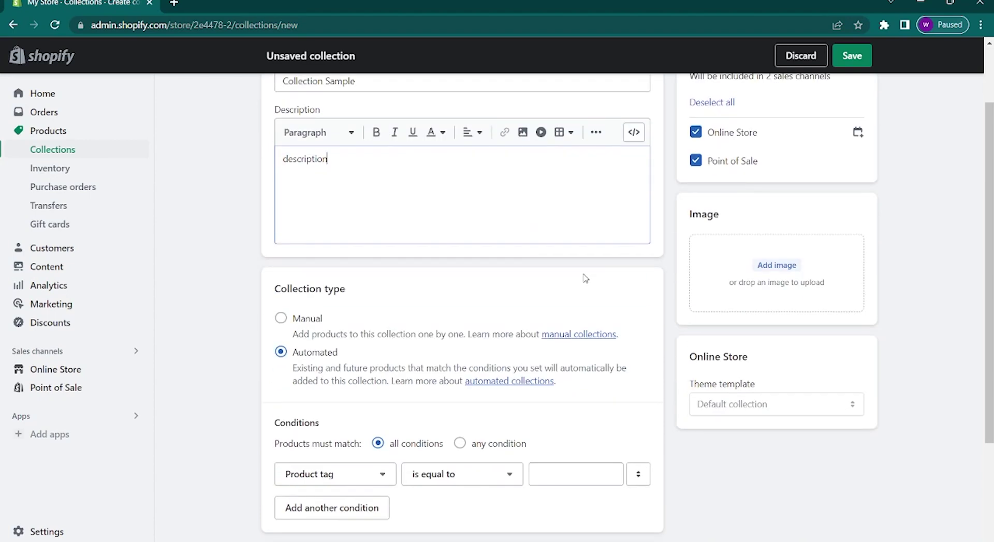
pyautogui.scroll(-1, 584, 279)
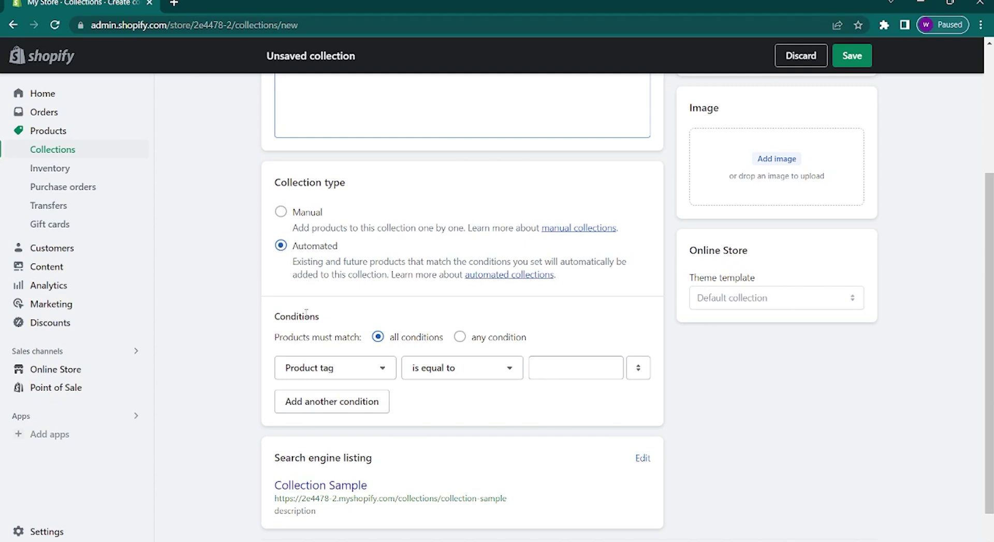
pyautogui.scroll(-1, 304, 312)
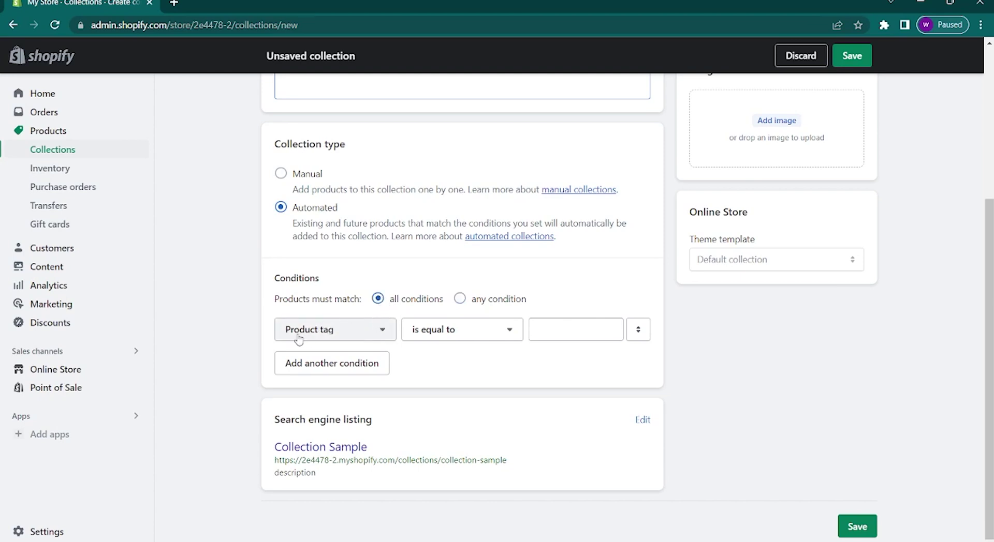
pyautogui.click(335, 335)
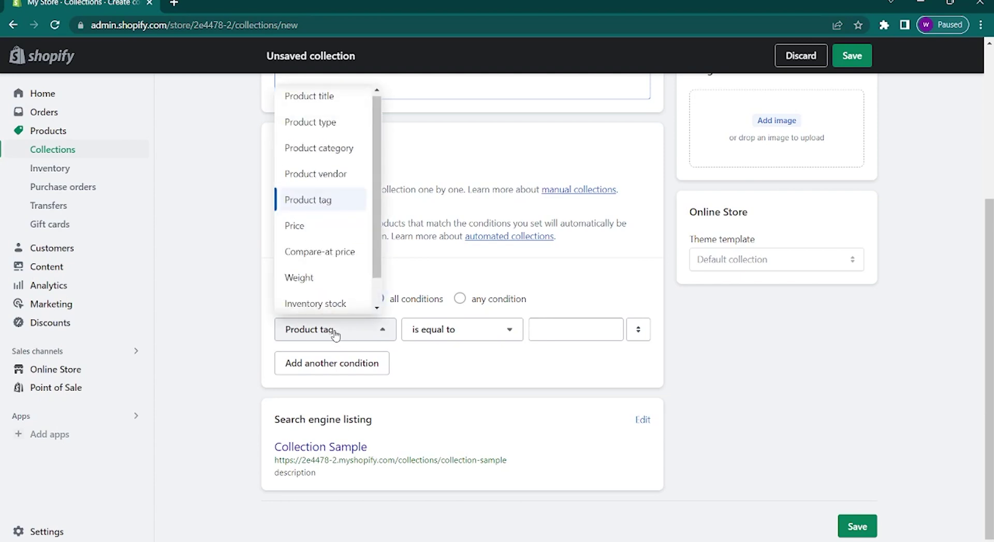
# Set the collection's condition to Price 'is less than'
pyautogui.click(326, 227)
pyautogui.click(389, 326)
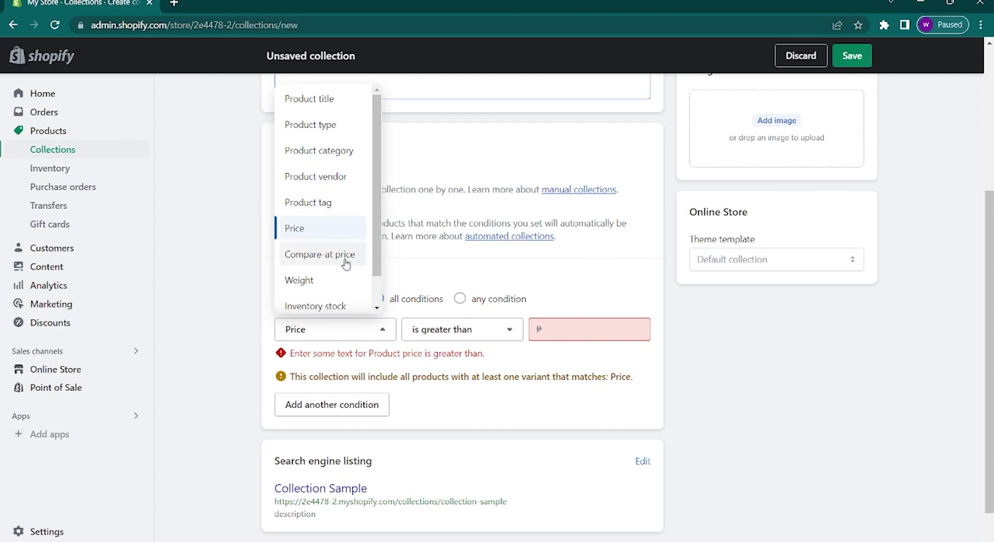
pyautogui.scroll(-1, 346, 265)
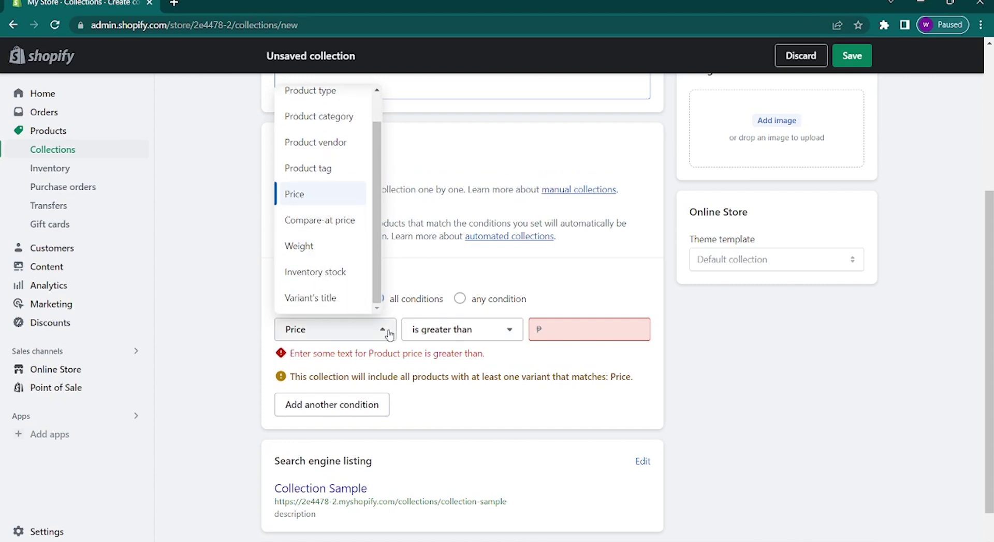
pyautogui.click(438, 329)
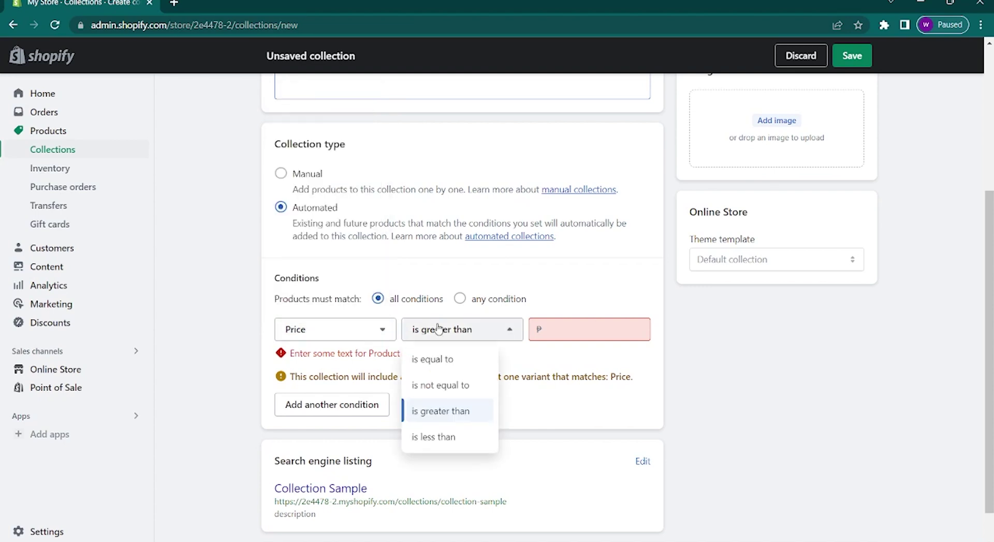
pyautogui.click(433, 438)
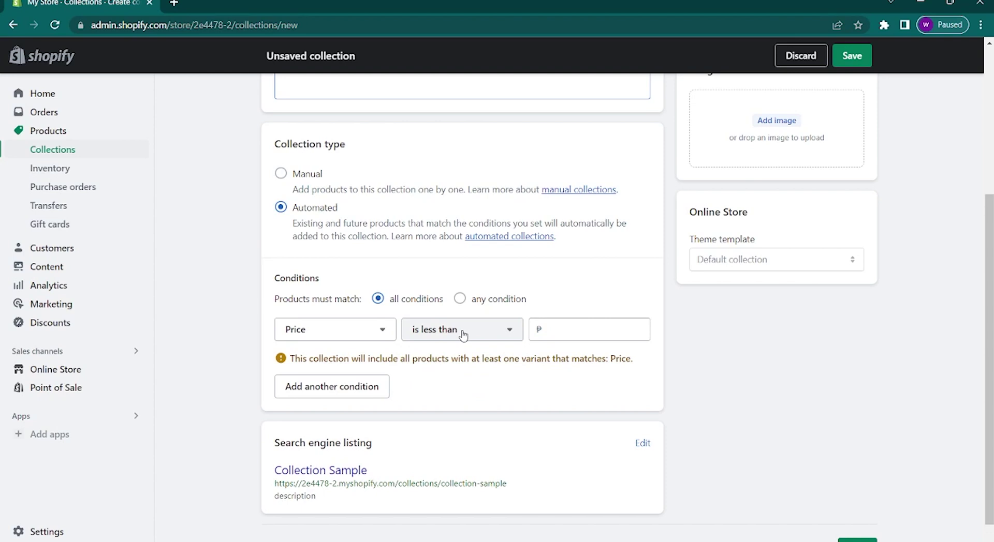
# Keep Price as the condition field, enter 1000 as the limit and save the collection
pyautogui.click(386, 331)
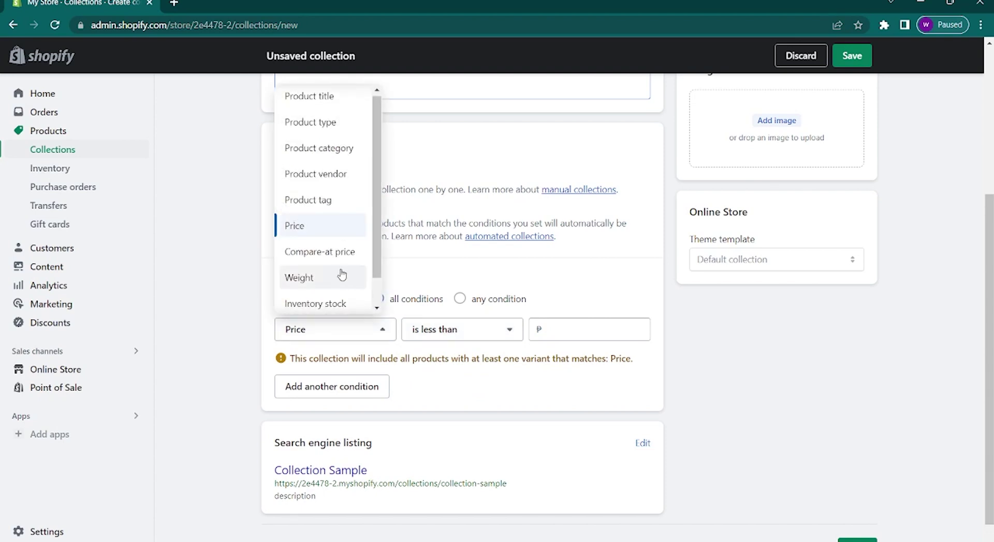
pyautogui.click(342, 274)
pyautogui.click(445, 331)
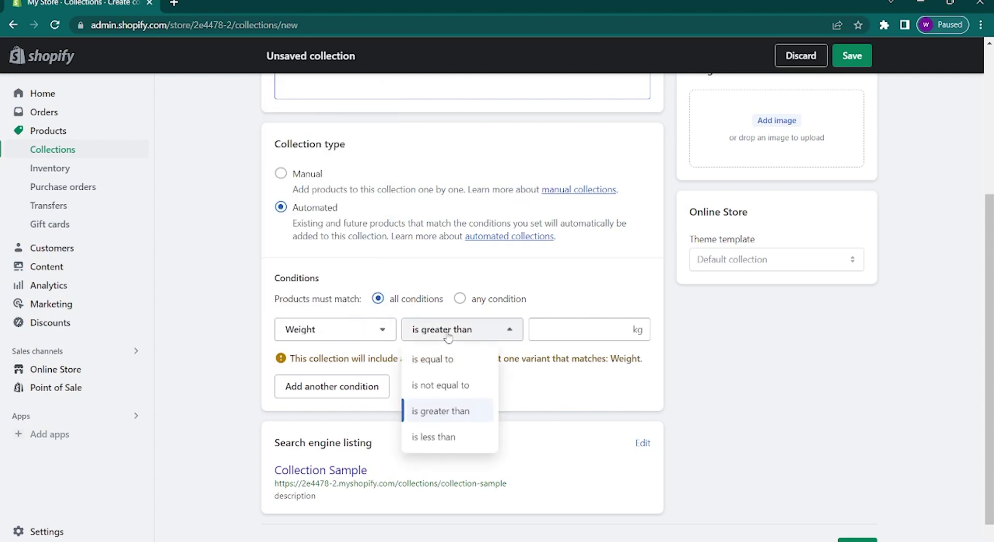
pyautogui.click(362, 329)
pyautogui.click(311, 225)
pyautogui.click(586, 321)
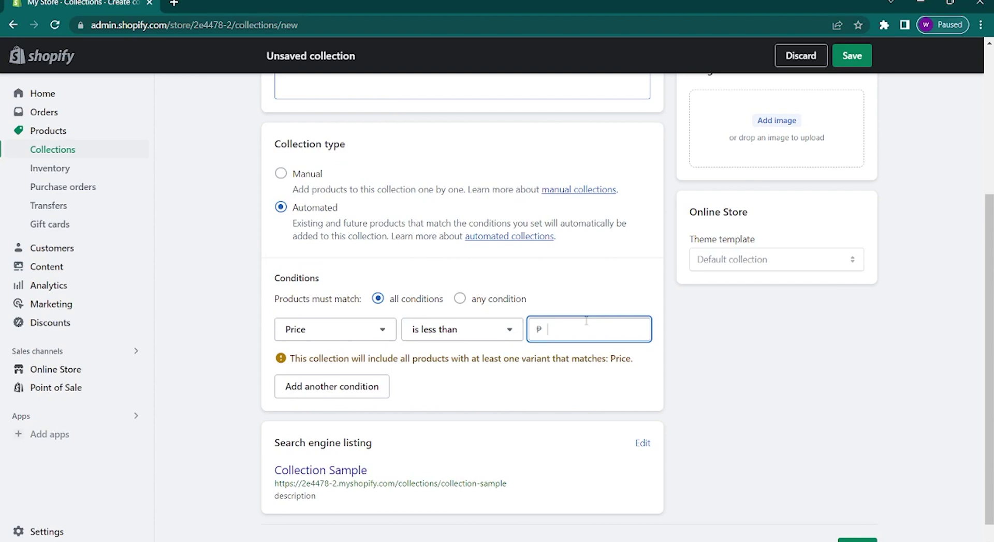
pyautogui.write('1000')
pyautogui.press('Return')
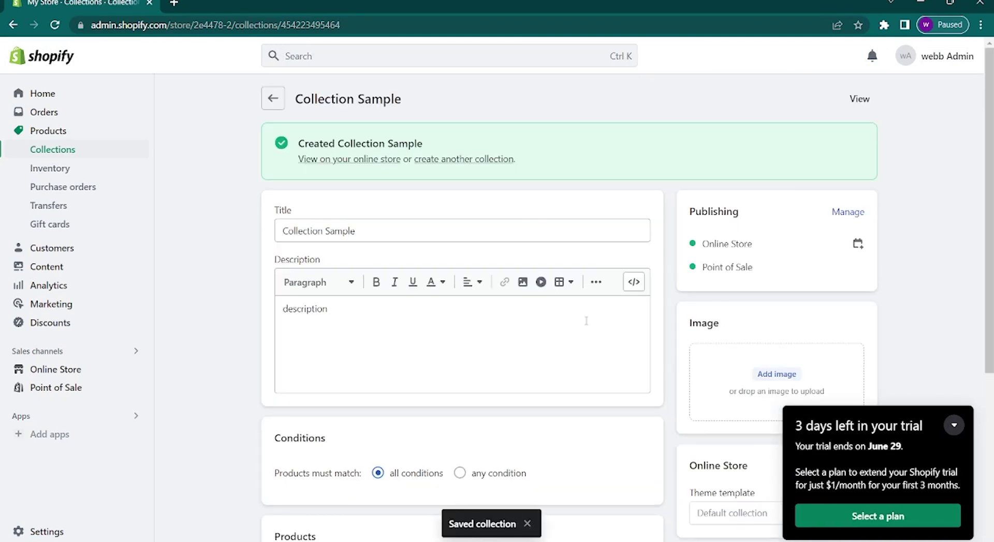
pyautogui.scroll(-6, 586, 321)
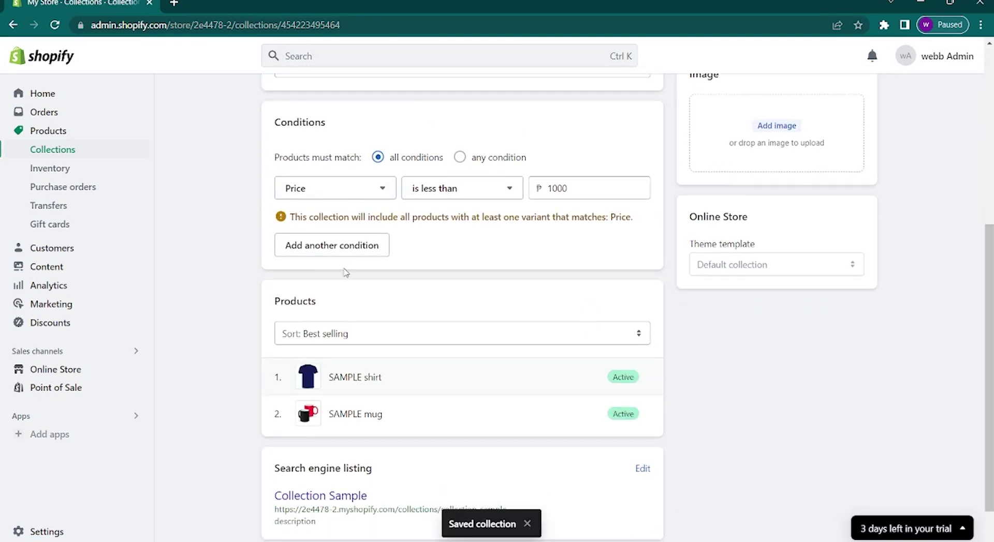
# Try and then delete a second Product category condition, then begin another new collection
pyautogui.click(338, 251)
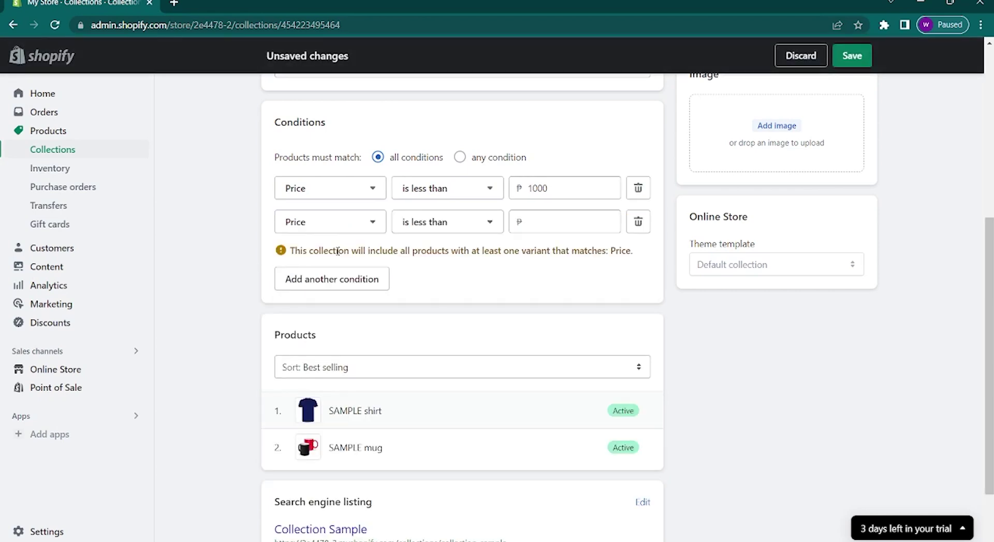
pyautogui.click(477, 229)
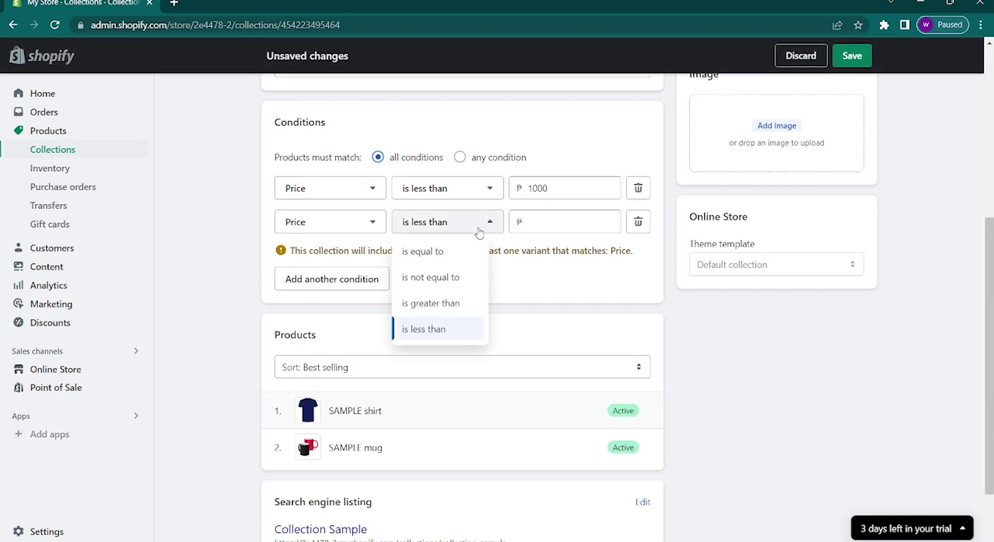
pyautogui.click(371, 218)
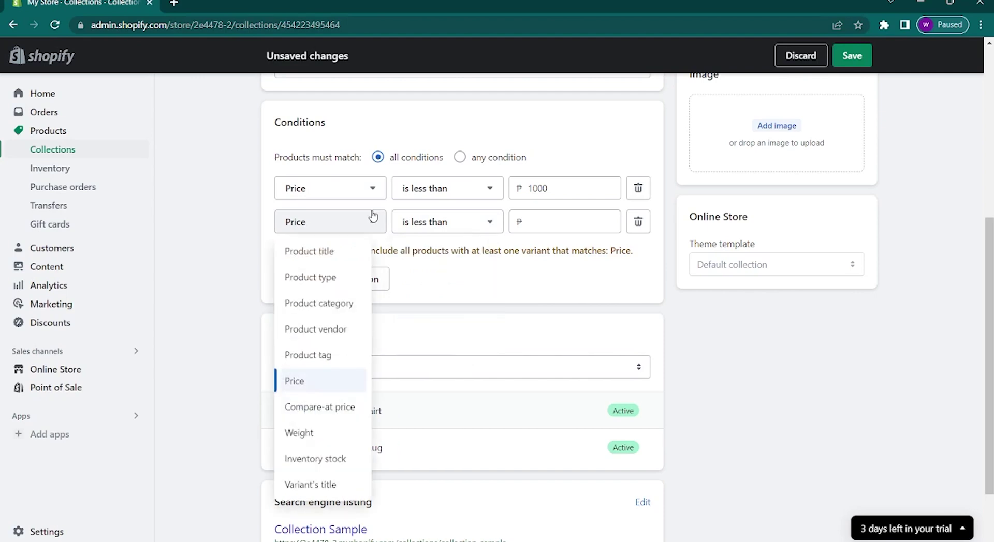
pyautogui.click(331, 303)
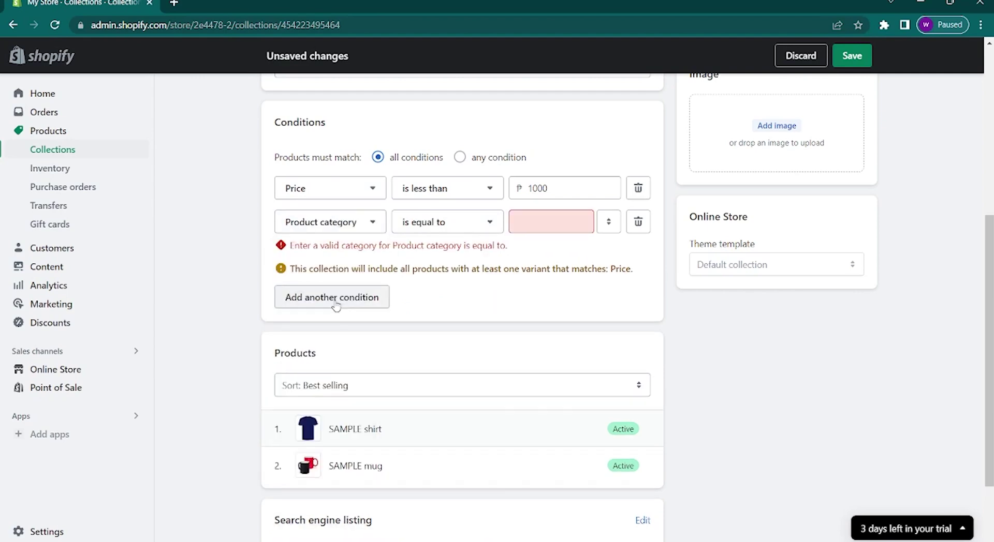
pyautogui.click(635, 230)
pyautogui.scroll(5, 542, 212)
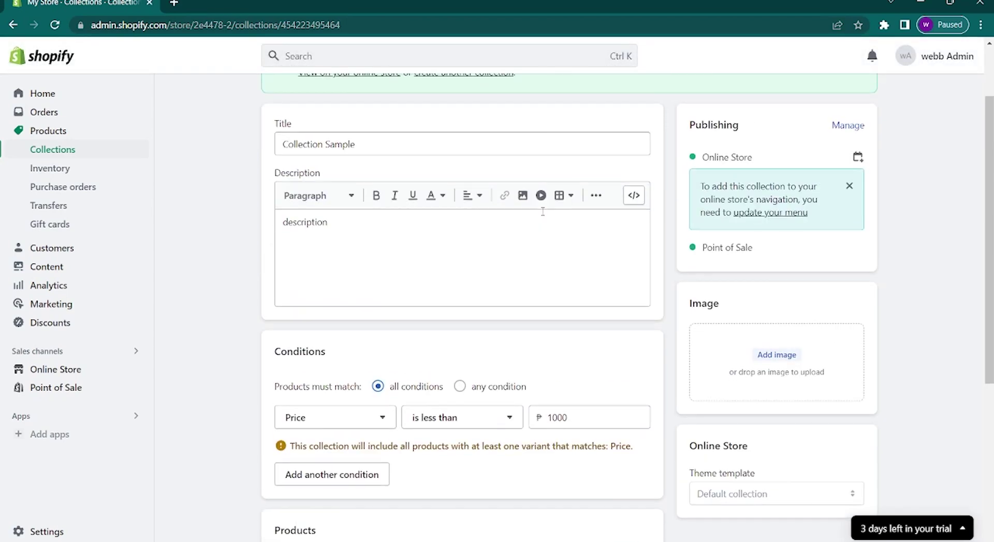
pyautogui.scroll(2, 542, 212)
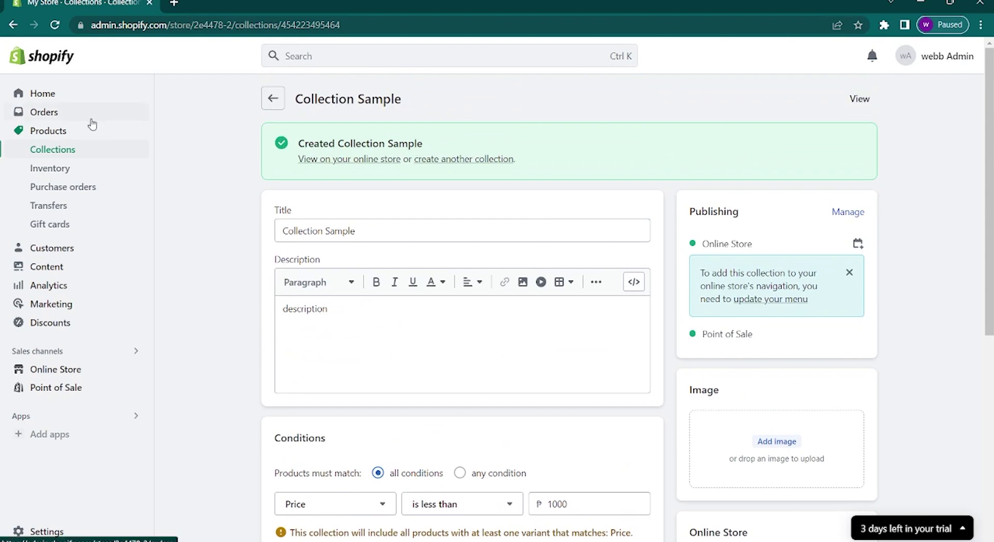
pyautogui.click(74, 150)
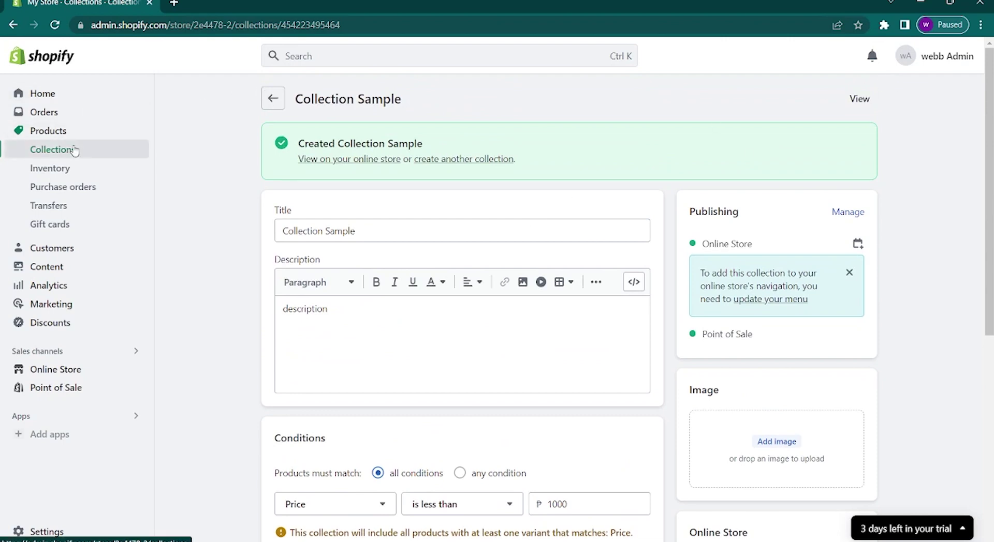
pyautogui.click(955, 106)
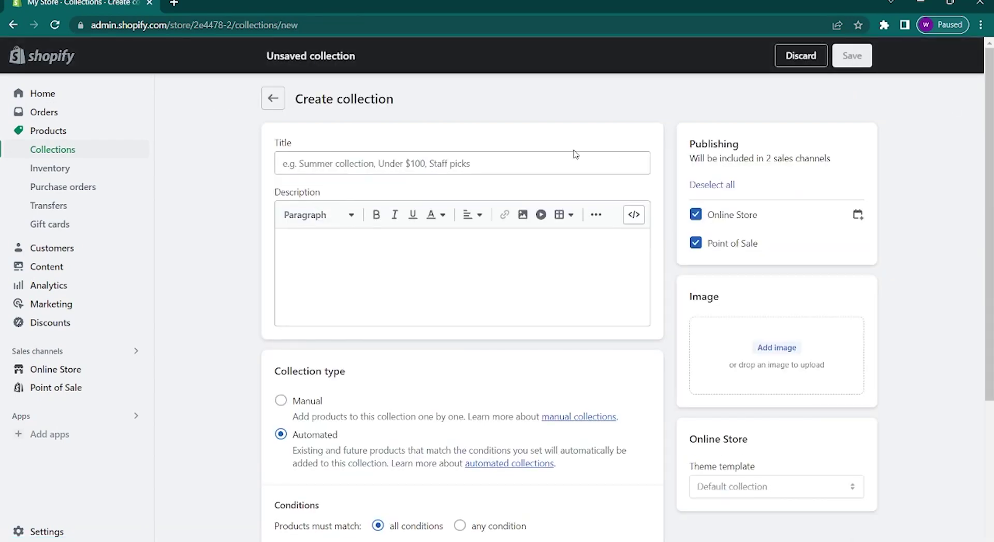
# Save a Manual collection titled 'Manual sample' with description 'manual'
pyautogui.click(554, 155)
pyautogui.write('Manual sample')
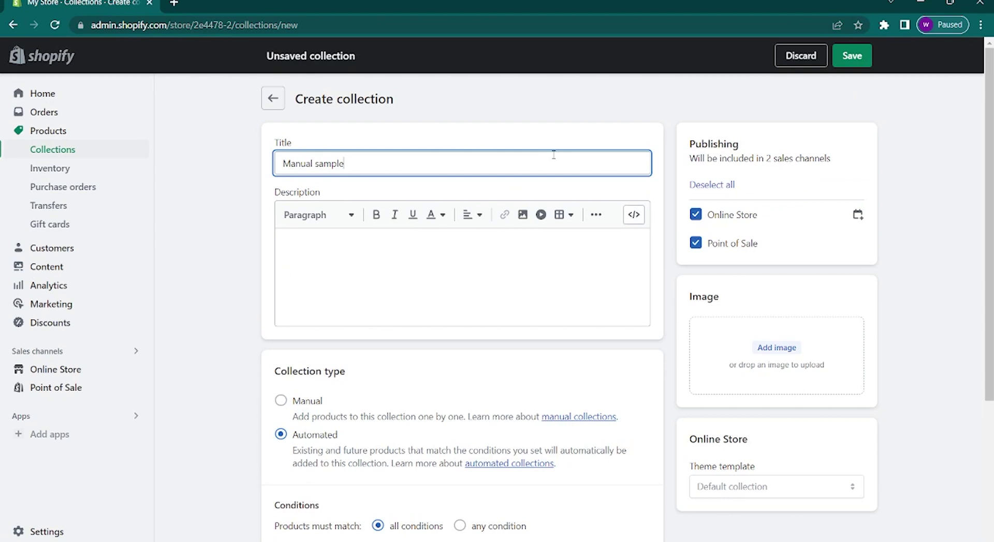
pyautogui.click(529, 233)
pyautogui.write('manual')
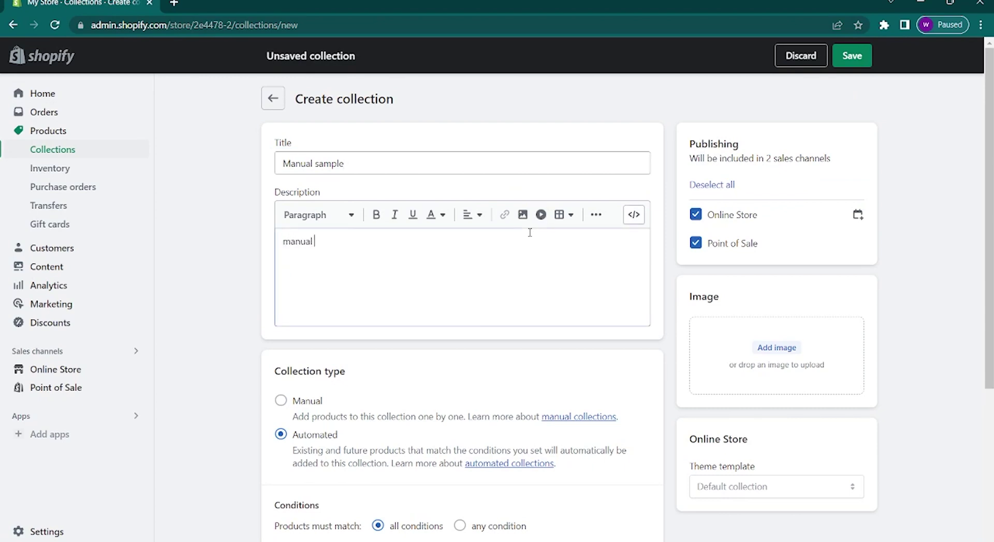
pyautogui.scroll(-4, 529, 233)
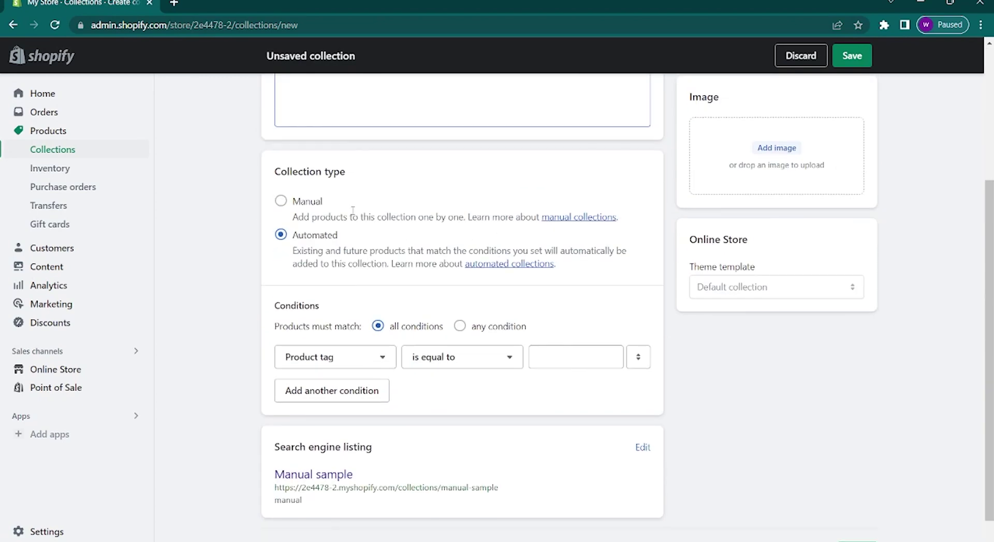
pyautogui.click(283, 202)
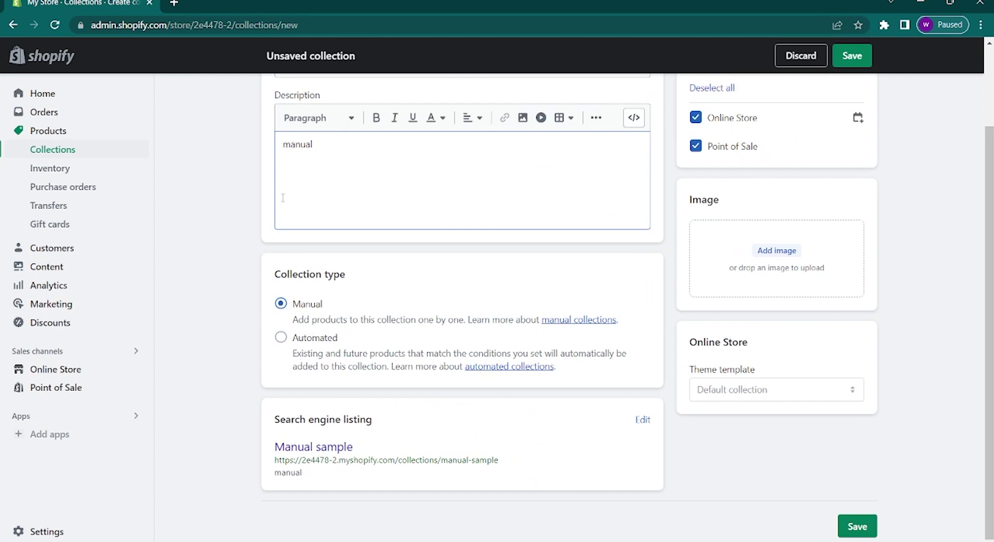
pyautogui.click(860, 56)
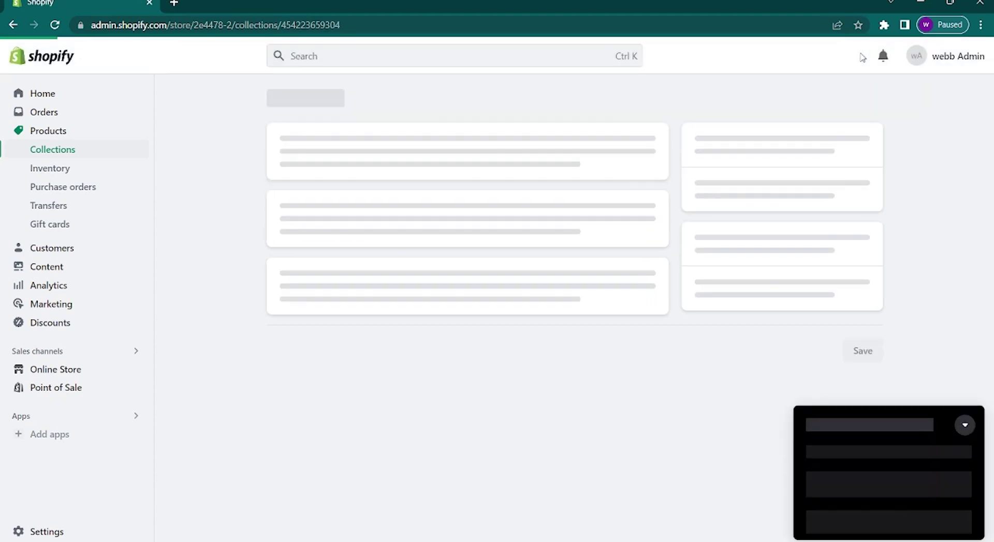
pyautogui.scroll(-4, 547, 290)
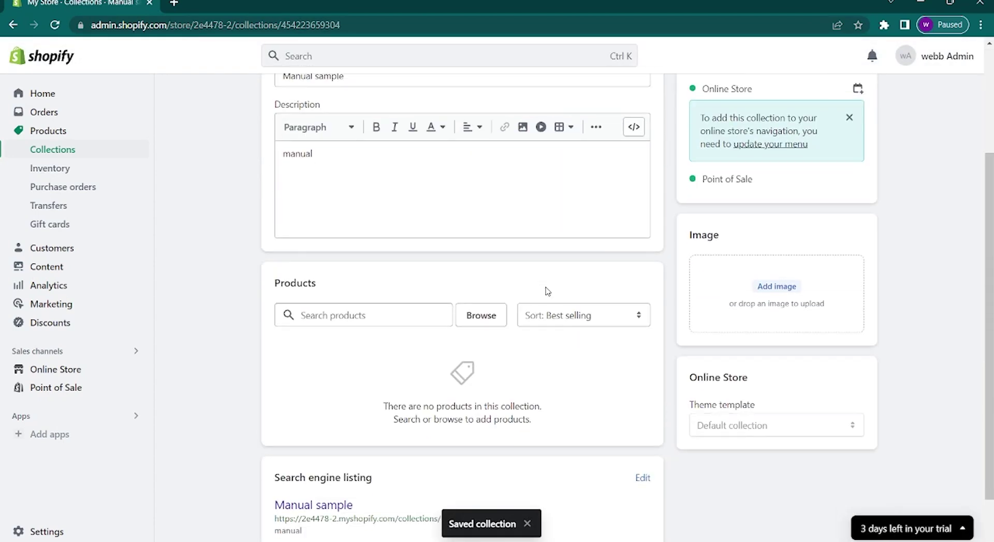
pyautogui.click(467, 265)
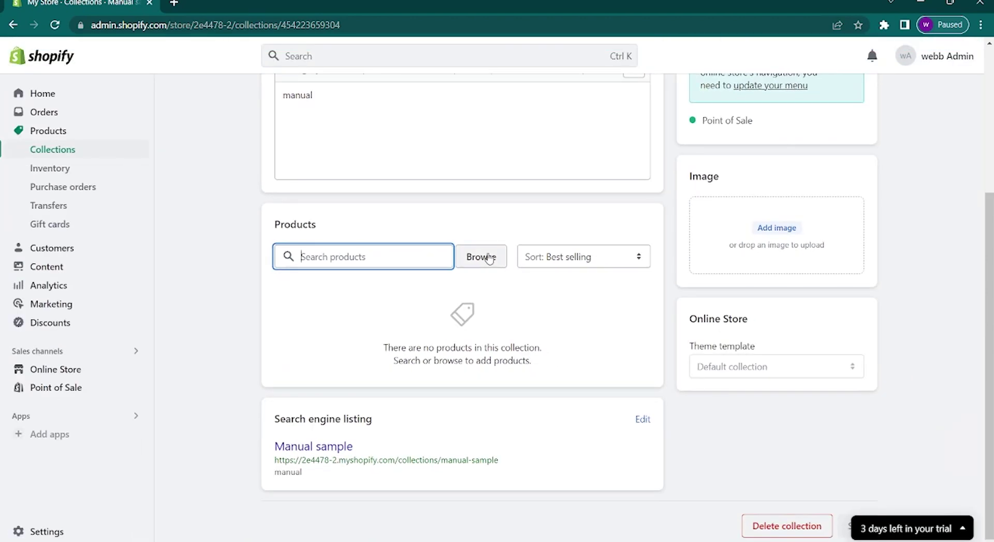
# Add SAMPLE mug and SAMPLE shirt to the collection, then open its storefront page
pyautogui.click(489, 259)
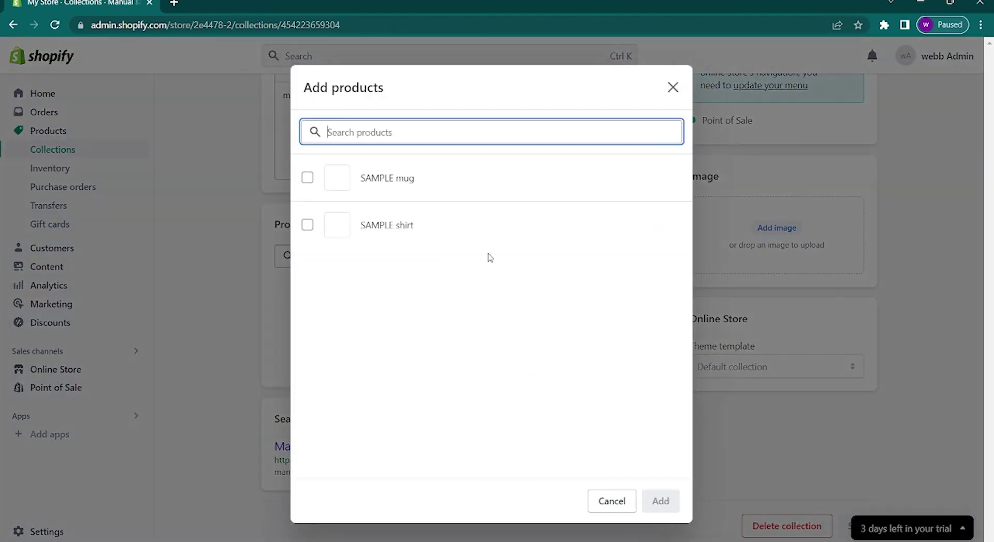
pyautogui.click(409, 196)
pyautogui.click(347, 223)
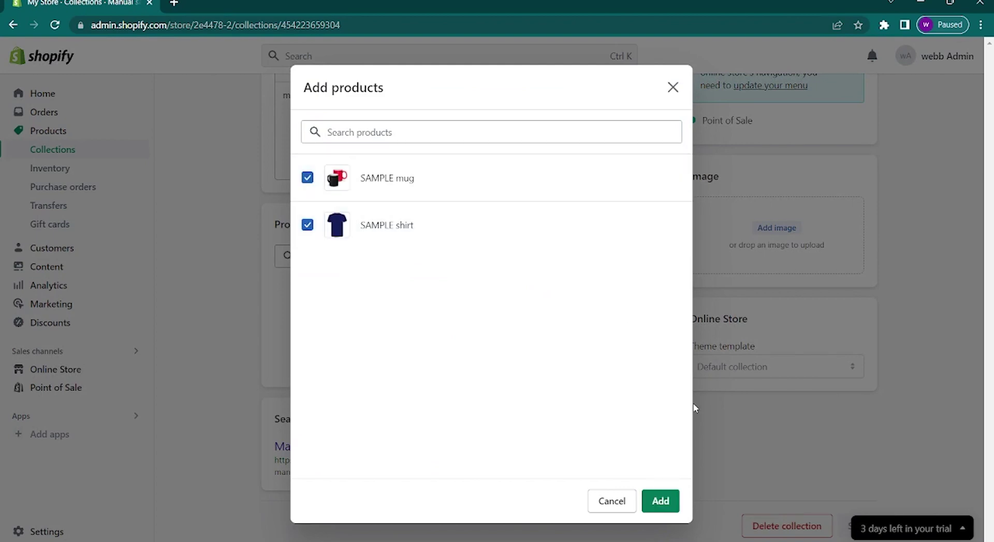
pyautogui.click(661, 501)
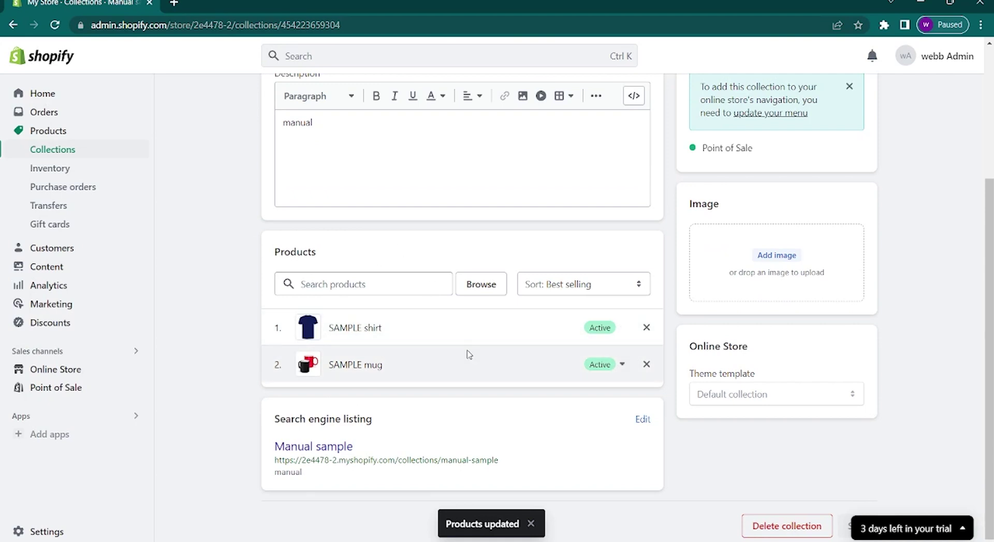
pyautogui.scroll(5, 467, 321)
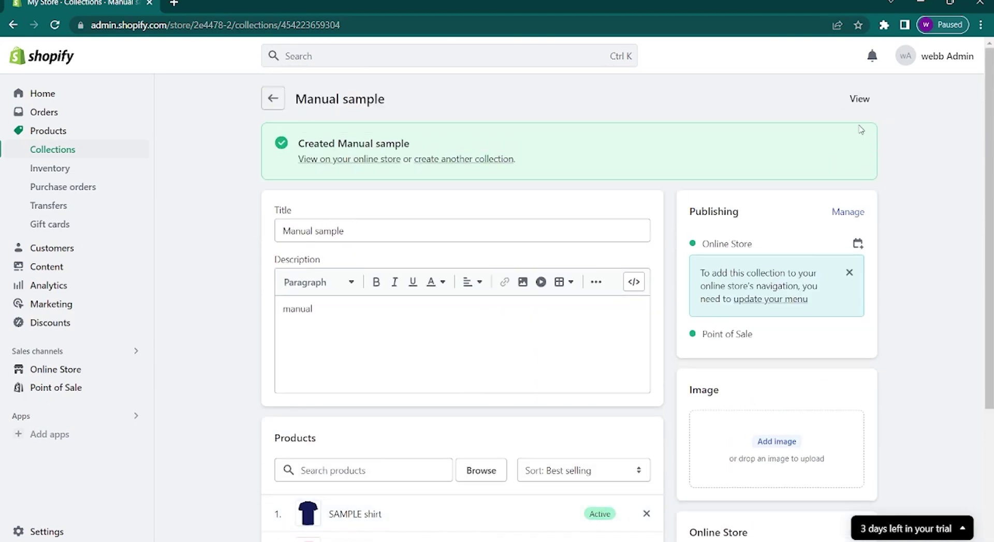
pyautogui.click(859, 98)
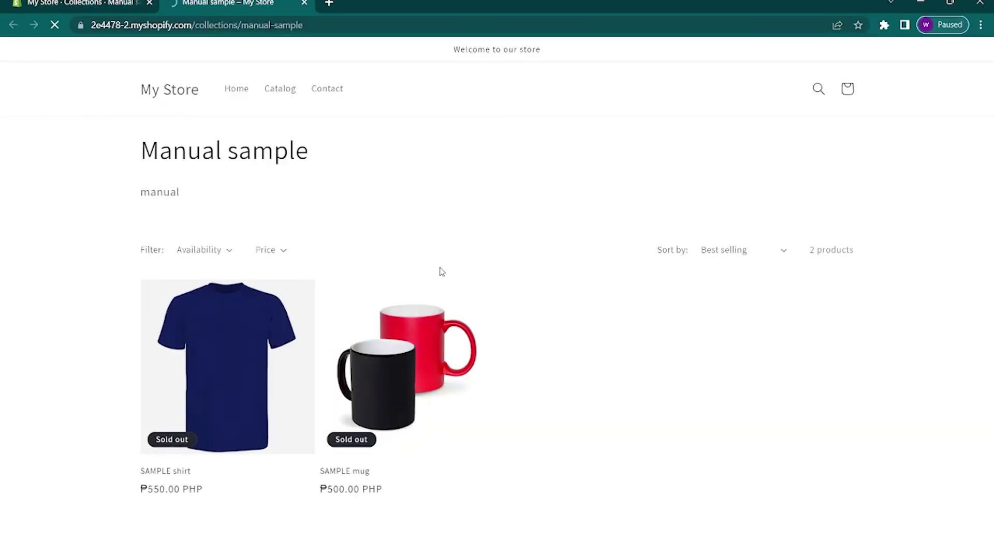
# Return to the store admin and open the Dawn theme in the theme editor from Online Store
pyautogui.scroll(-1, 442, 272)
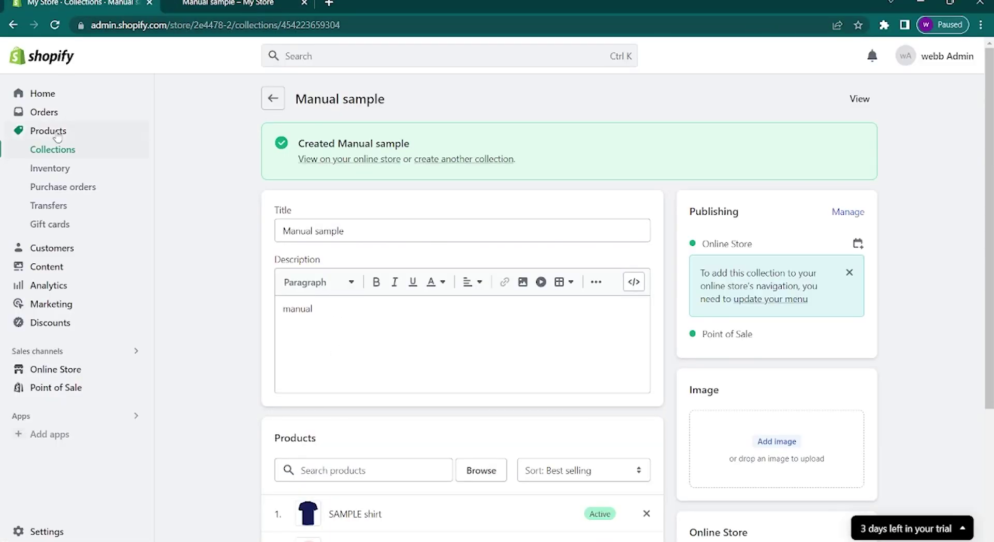
pyautogui.click(77, 4)
pyautogui.click(54, 374)
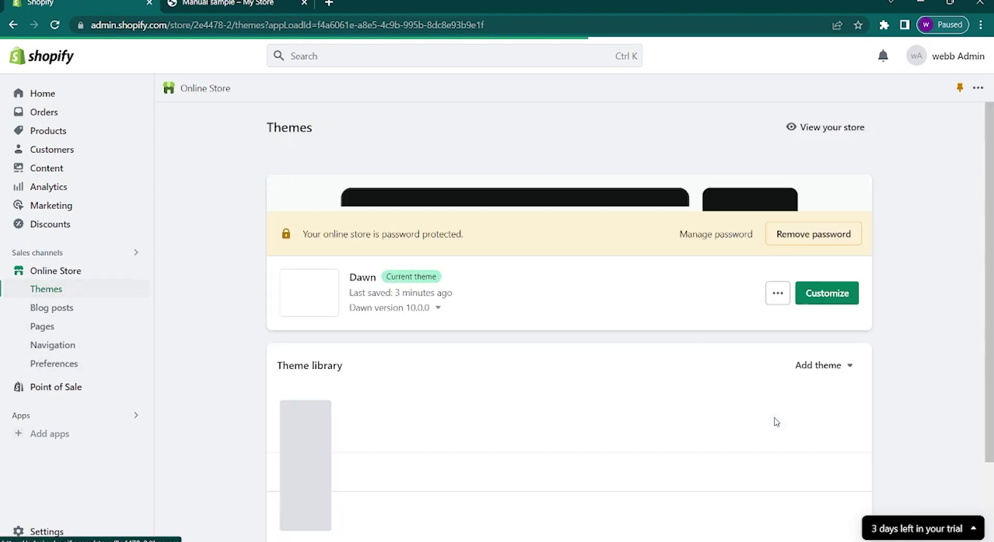
pyautogui.click(818, 440)
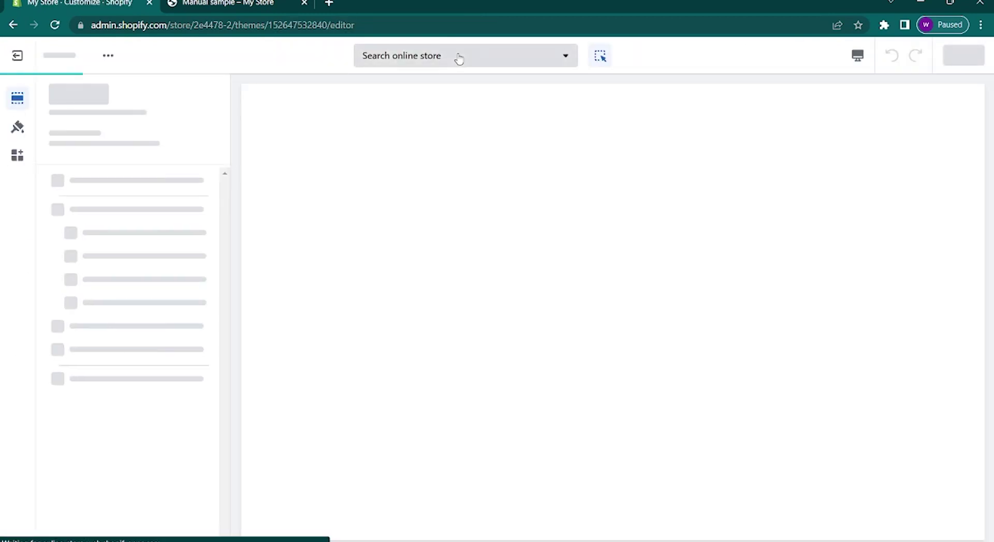
# Switch the theme editor to the Default page template, previewed with the Product 01 page
pyautogui.click(457, 57)
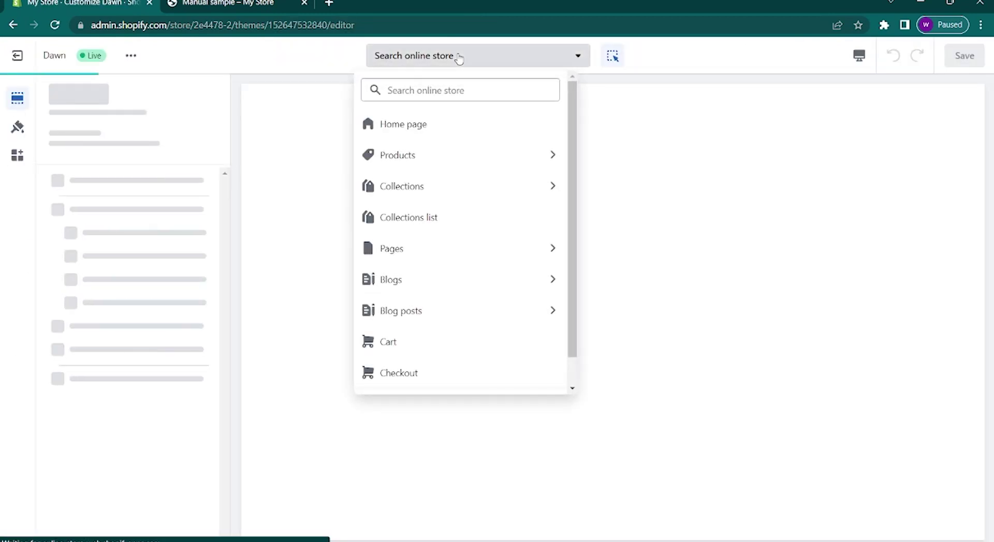
pyautogui.click(455, 250)
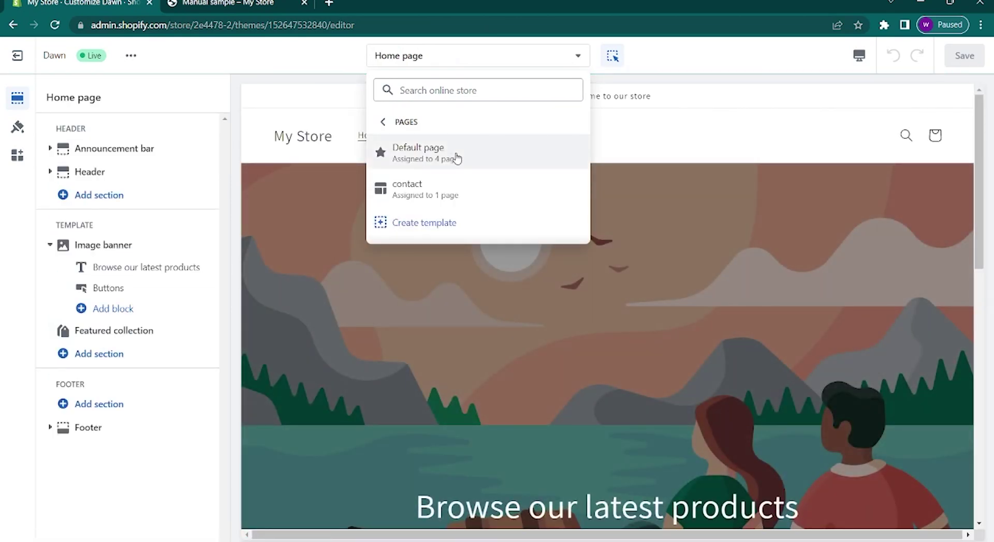
pyautogui.click(456, 152)
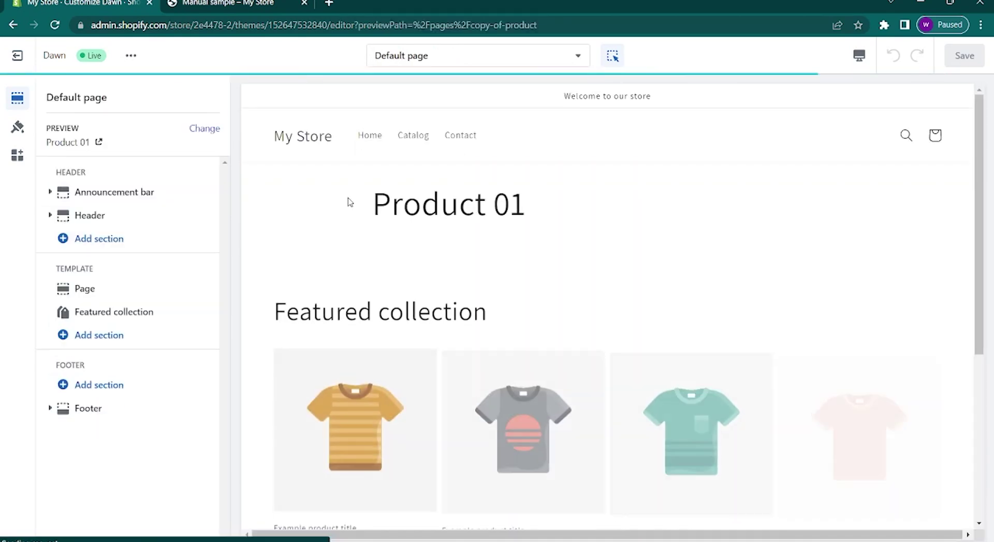
pyautogui.scroll(-3, 351, 202)
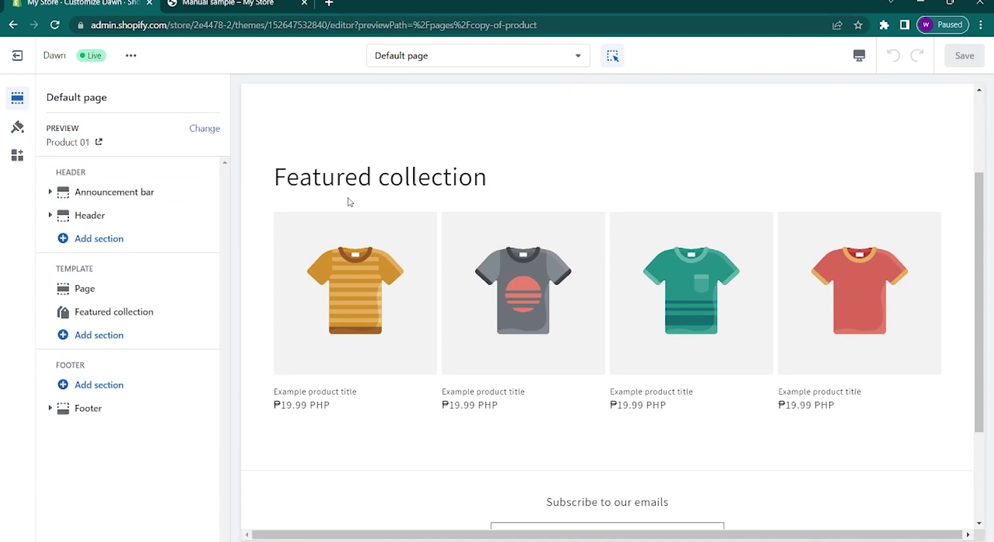
pyautogui.scroll(1, 350, 203)
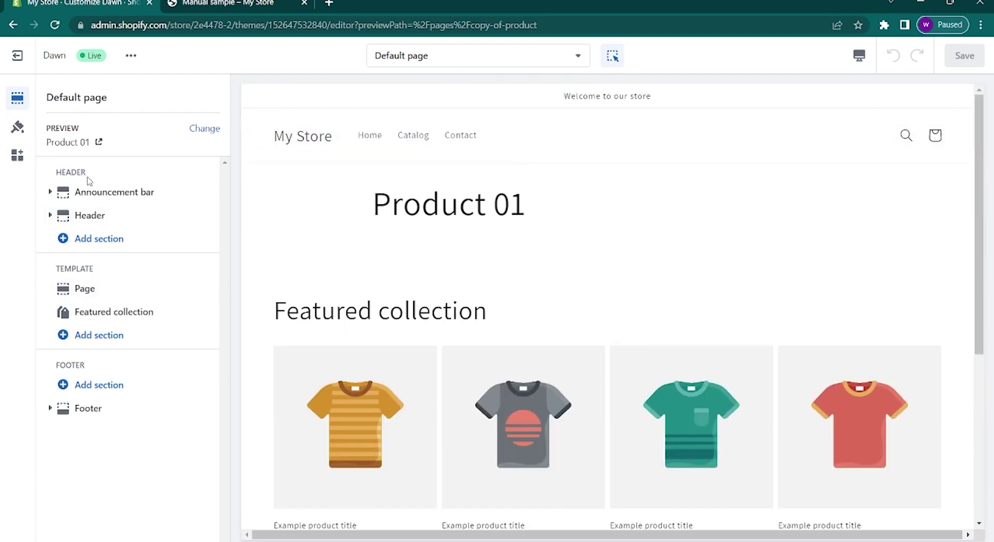
# Add a Collection list section to the Default page template from the section picker
pyautogui.click(50, 192)
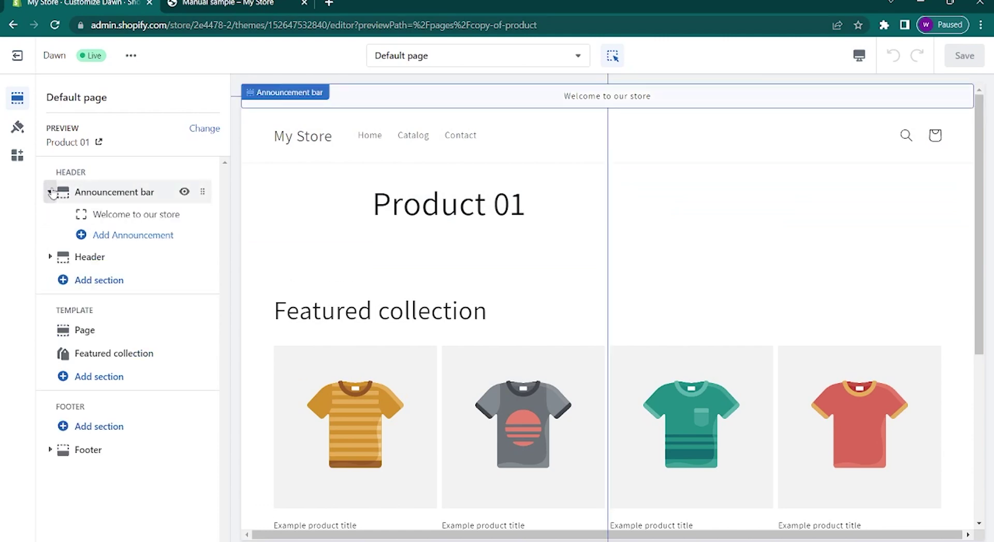
pyautogui.click(50, 192)
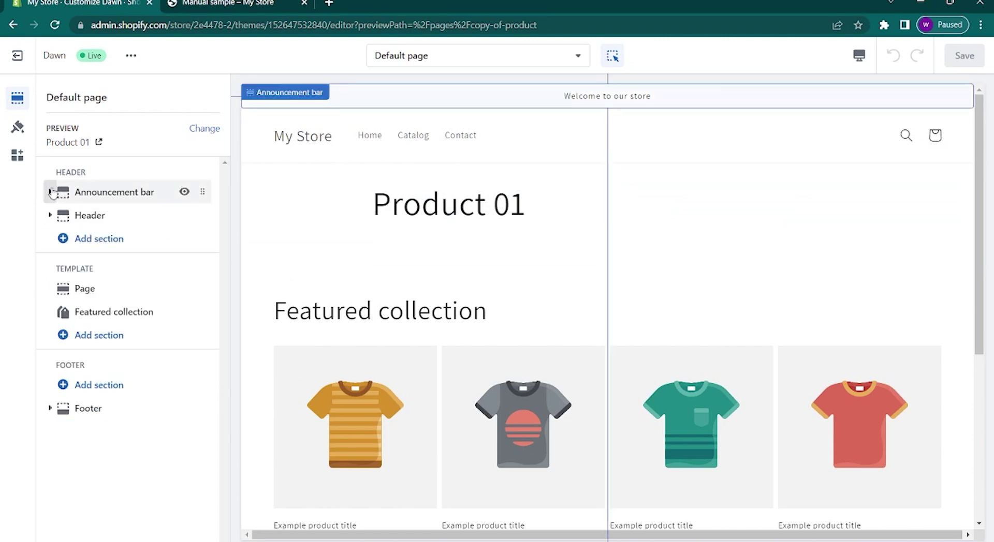
pyautogui.click(79, 340)
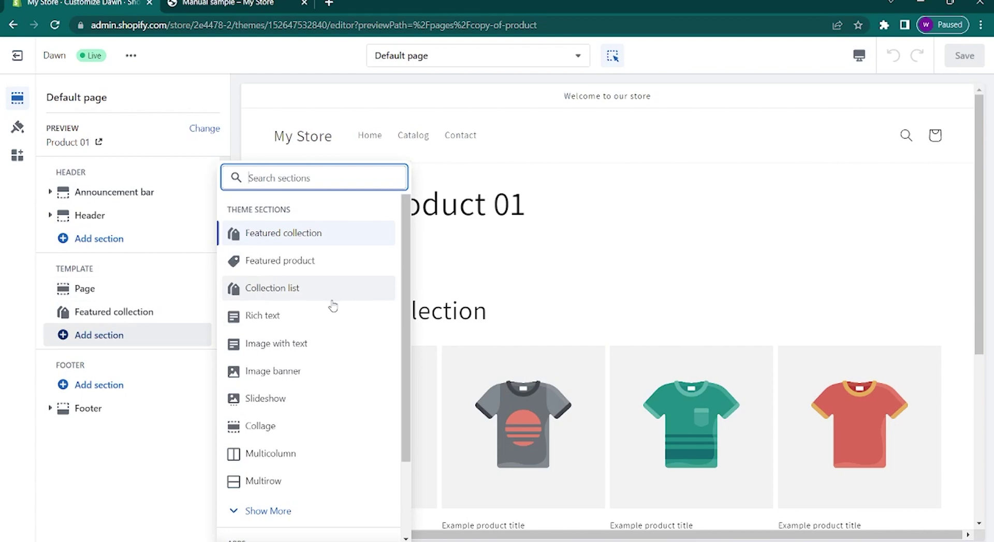
pyautogui.scroll(-2, 333, 306)
pyautogui.click(253, 415)
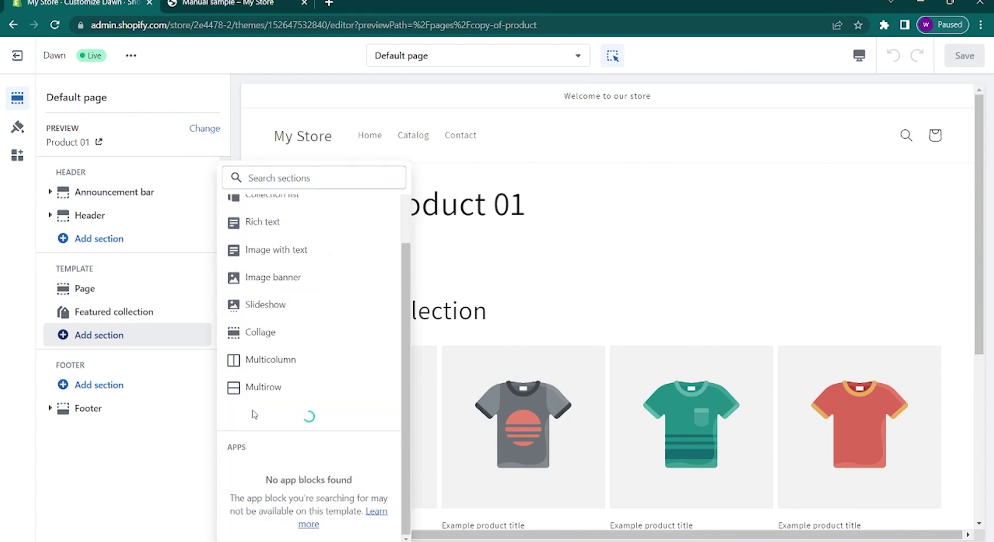
pyautogui.scroll(-3, 297, 296)
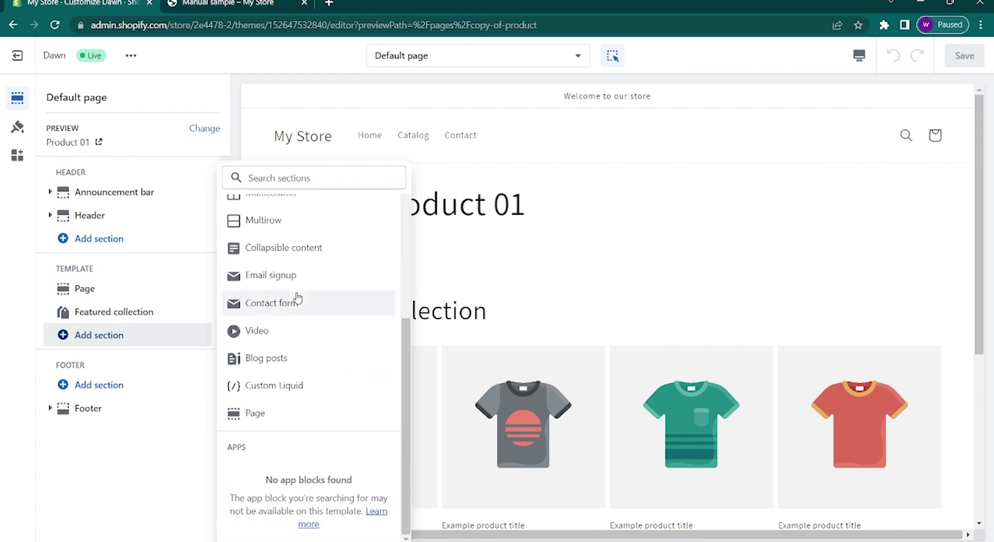
pyautogui.click(125, 520)
pyautogui.click(107, 337)
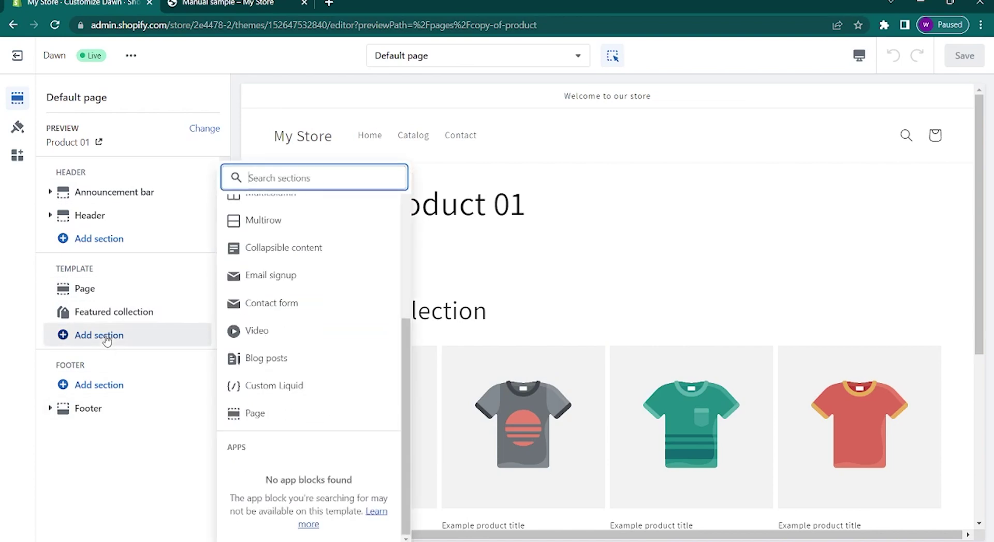
pyautogui.scroll(5, 305, 269)
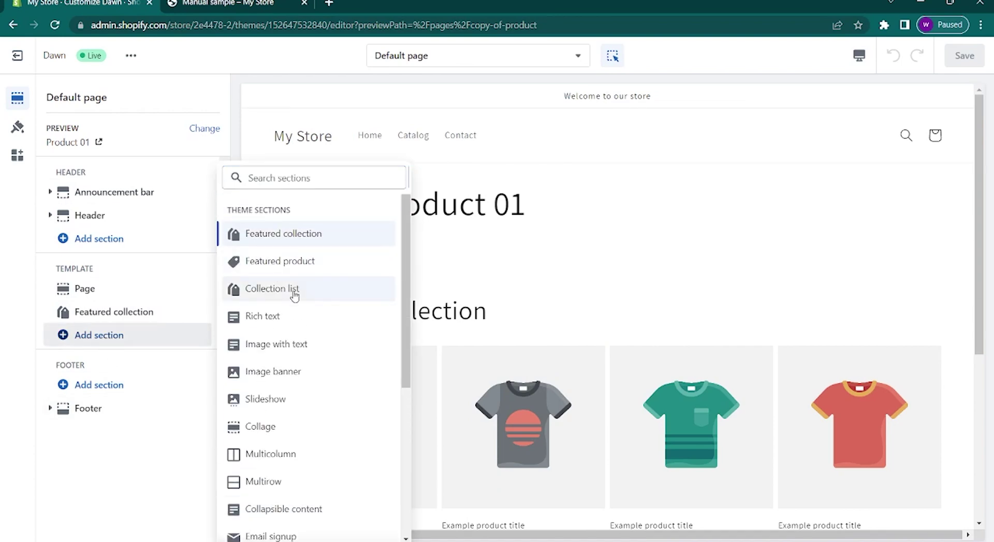
pyautogui.click(294, 290)
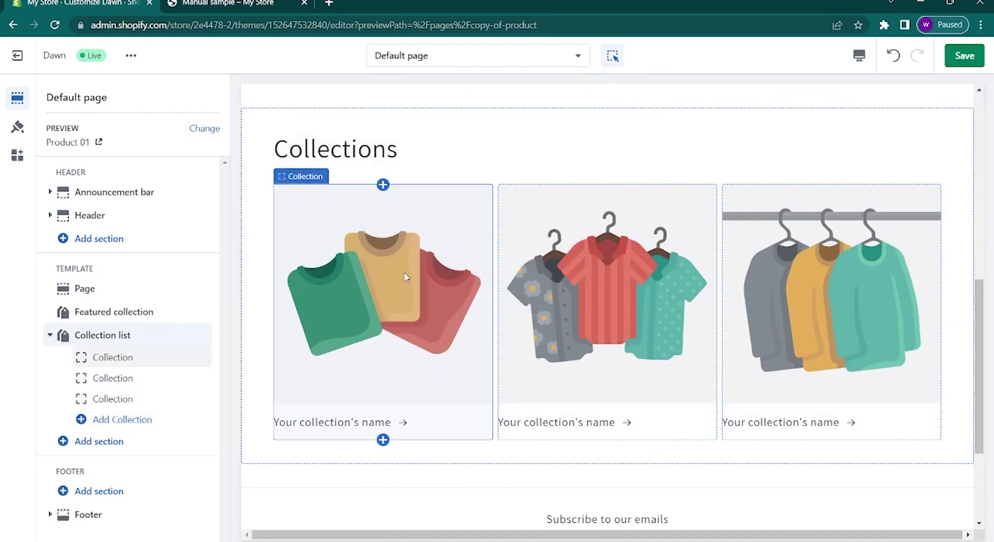
# Set the first Collection list card to show Collection Sample
pyautogui.click(387, 369)
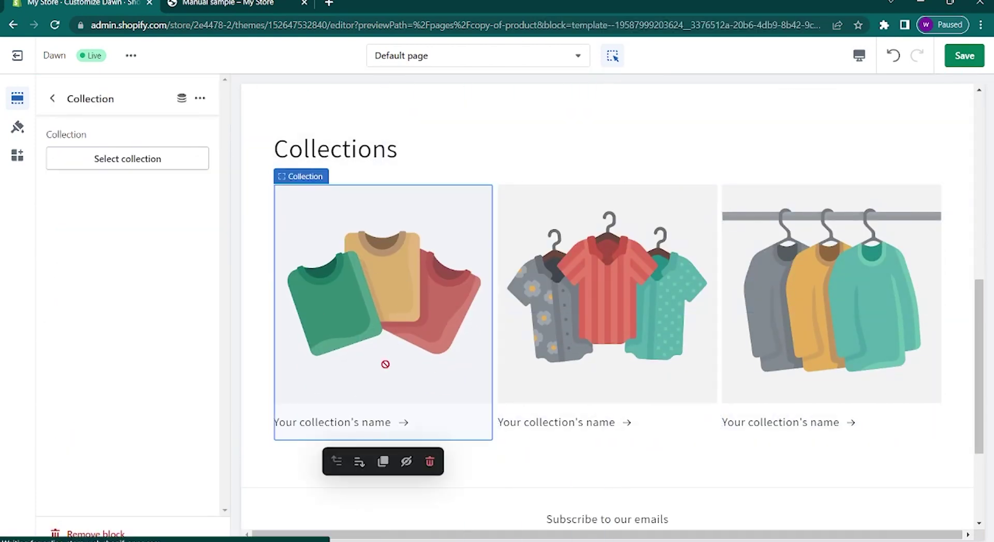
pyautogui.click(179, 165)
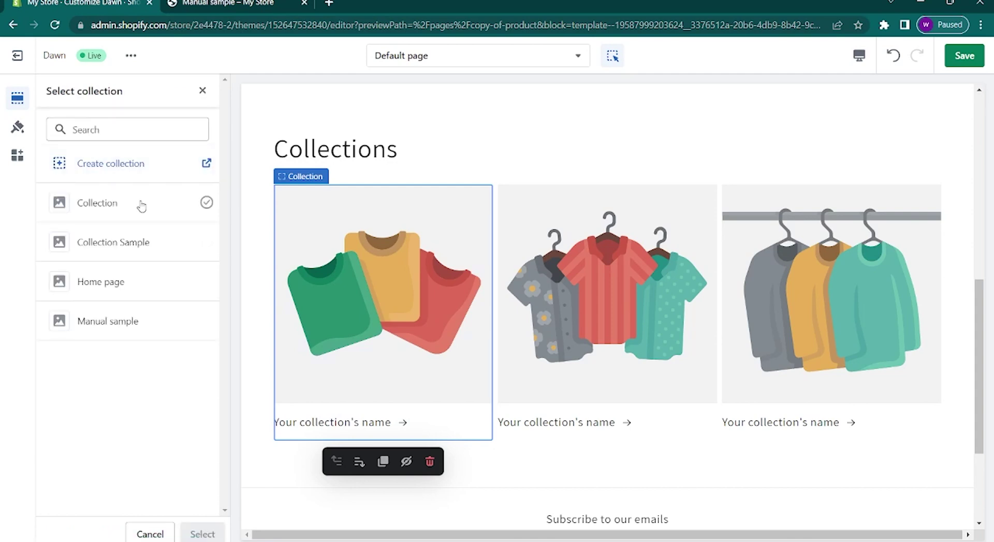
pyautogui.click(115, 243)
pyautogui.click(201, 534)
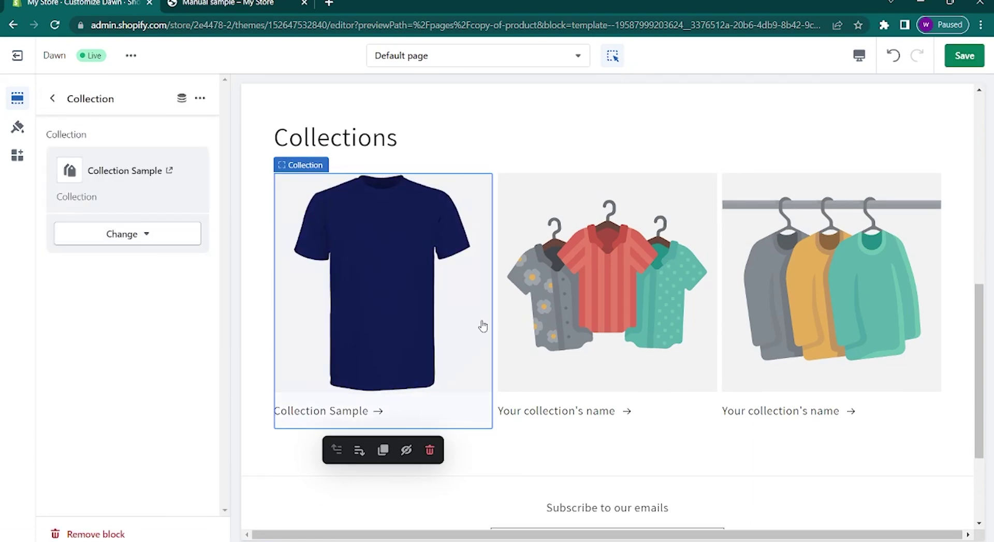
# Set the second Collection list card to show the Home page collection
pyautogui.click(510, 321)
pyautogui.click(186, 164)
pyautogui.click(122, 203)
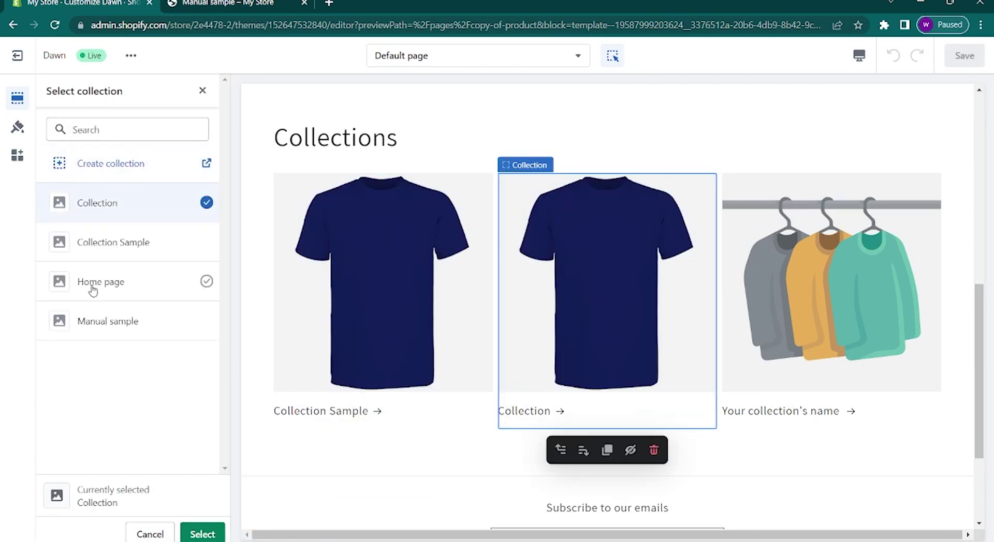
pyautogui.click(122, 284)
pyautogui.click(202, 534)
# Set the third Collection list card to show the Collection collection
pyautogui.click(53, 98)
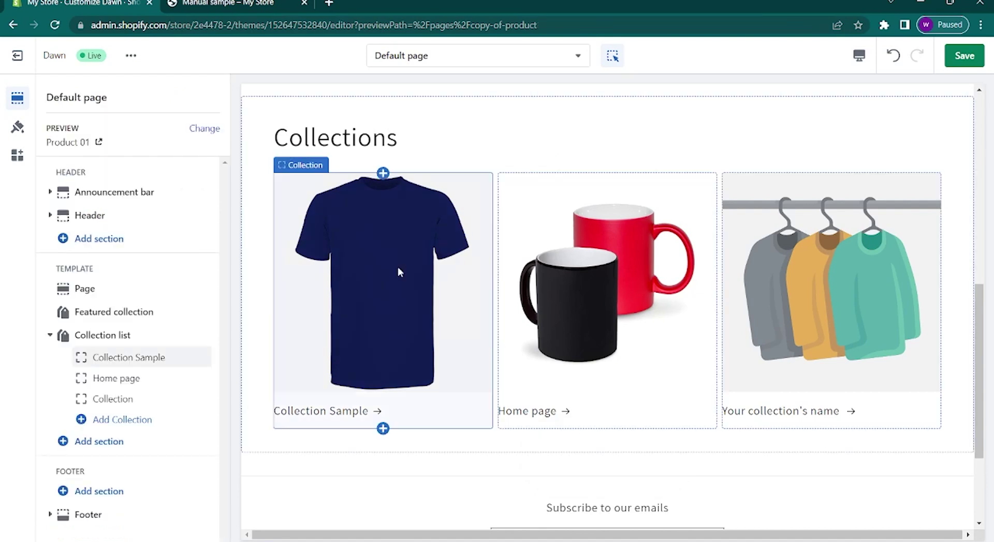
pyautogui.click(100, 398)
pyautogui.click(164, 157)
pyautogui.click(111, 283)
pyautogui.click(111, 203)
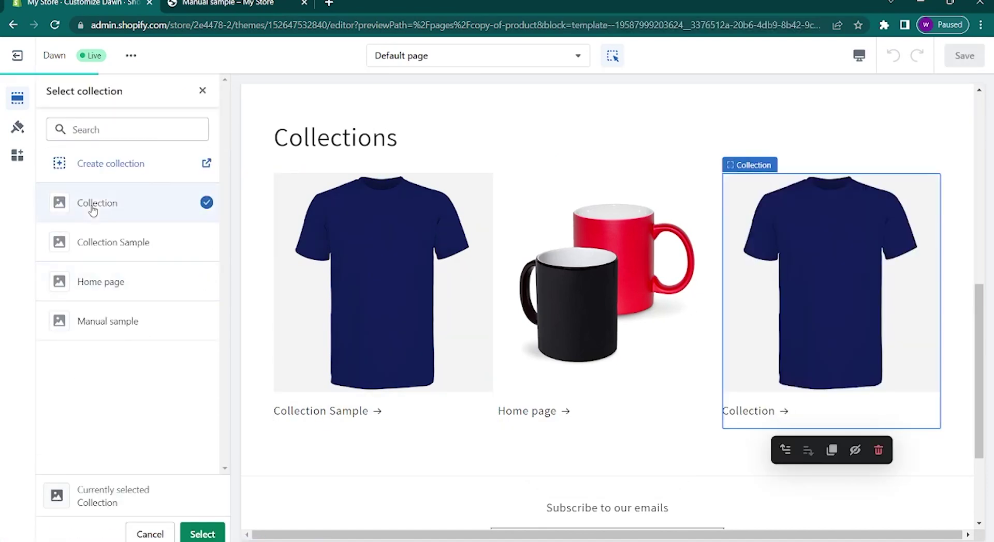
pyautogui.click(194, 532)
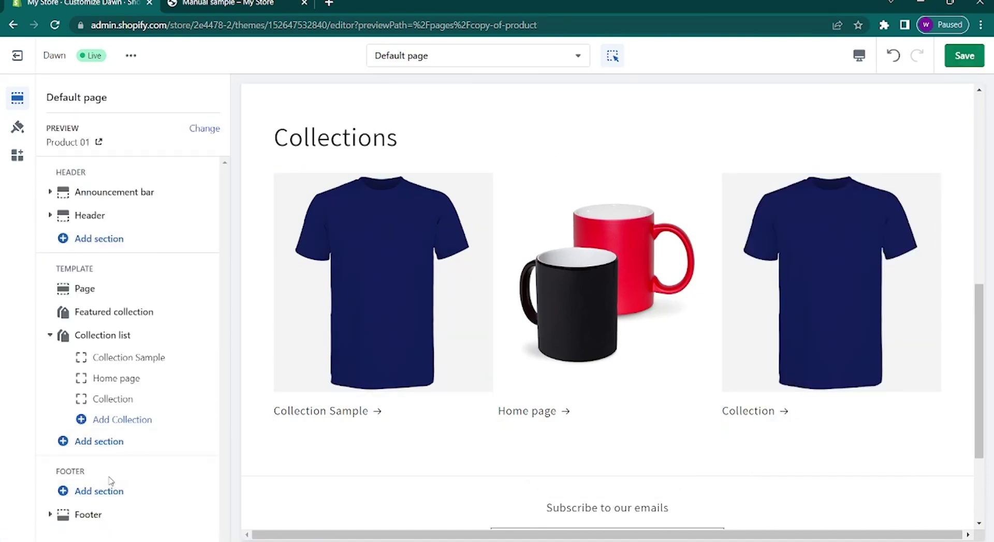
# Uncheck Show payment icons in the Footer section settings, then reload the editor with F5
pyautogui.click(93, 515)
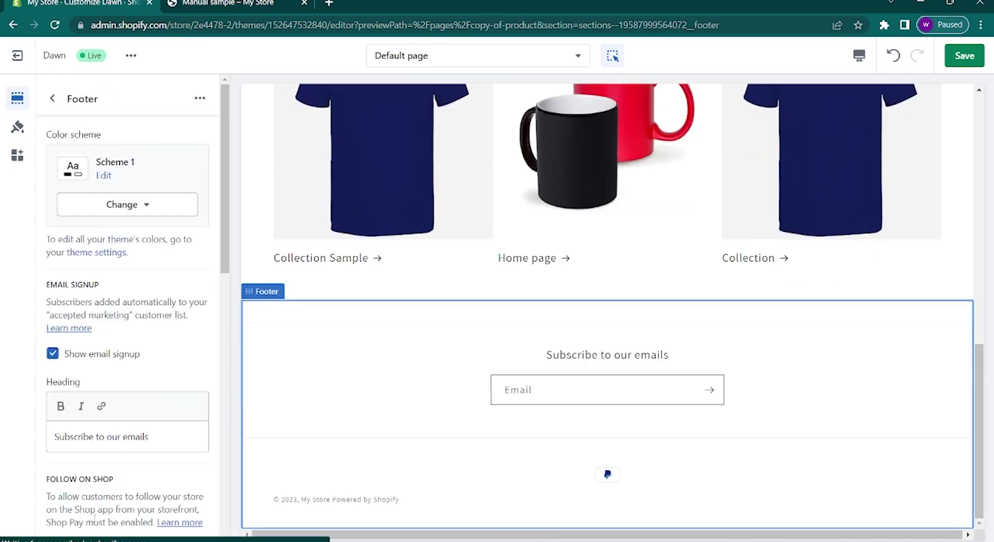
pyautogui.scroll(-4, 137, 396)
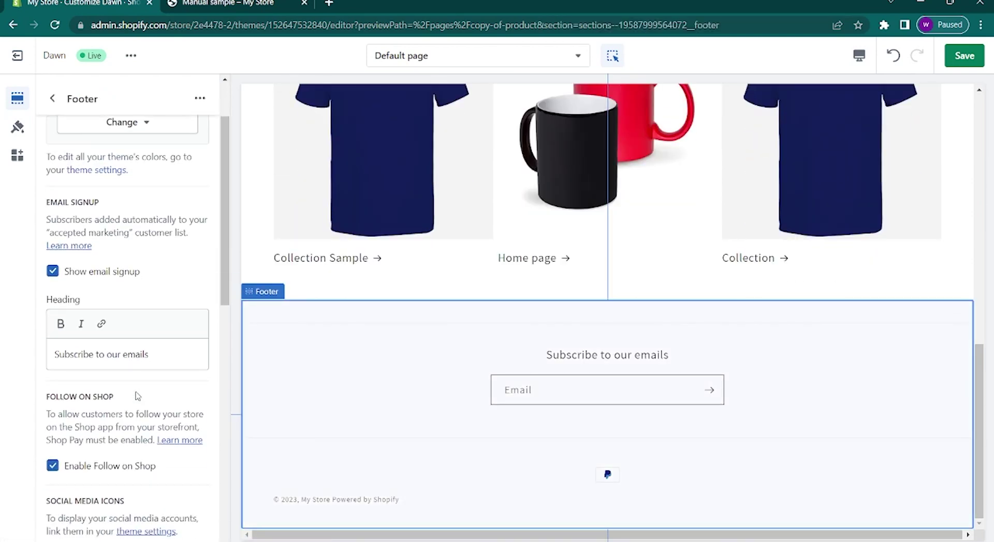
pyautogui.scroll(-3, 137, 396)
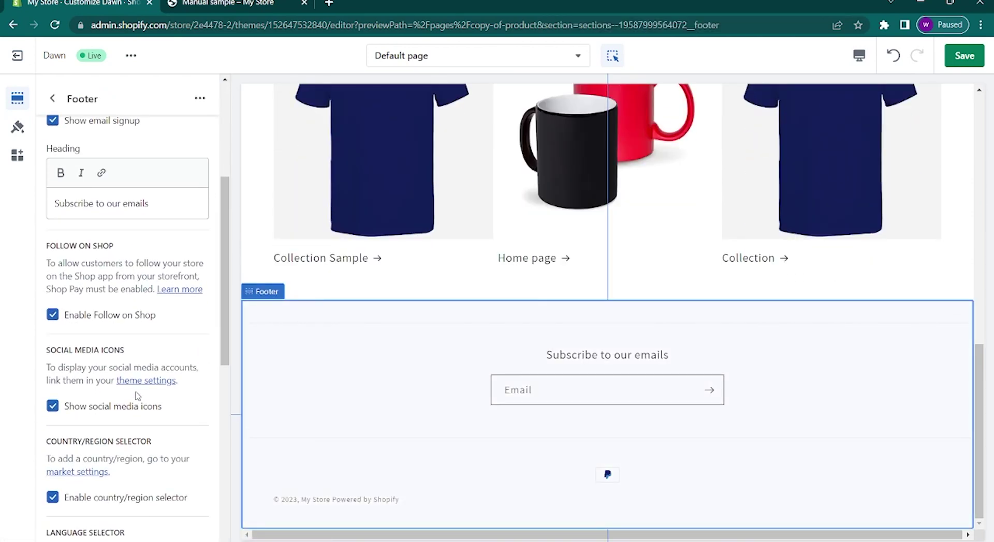
pyautogui.scroll(1, 138, 396)
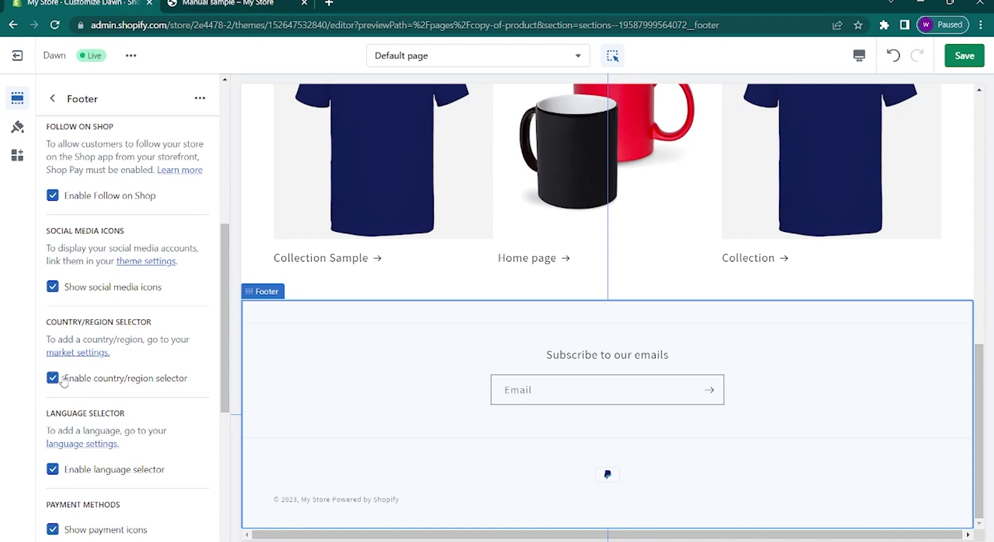
pyautogui.scroll(-4, 71, 449)
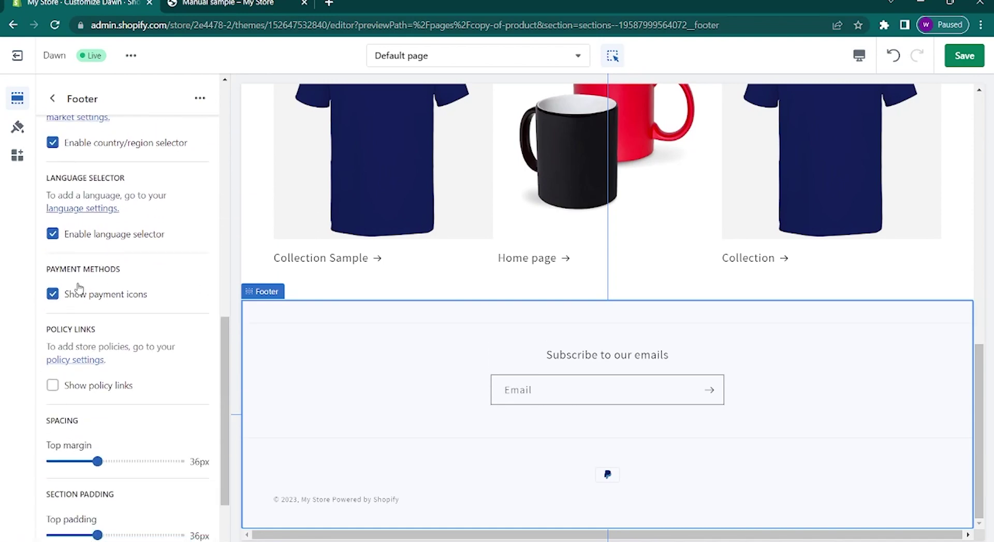
pyautogui.click(52, 295)
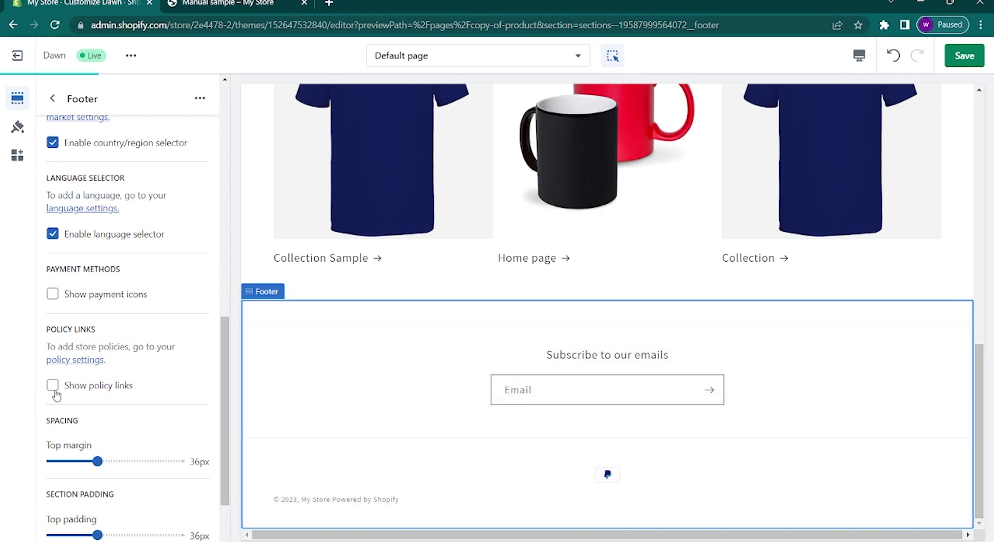
pyautogui.click(51, 299)
pyautogui.click(50, 299)
pyautogui.press('F5')
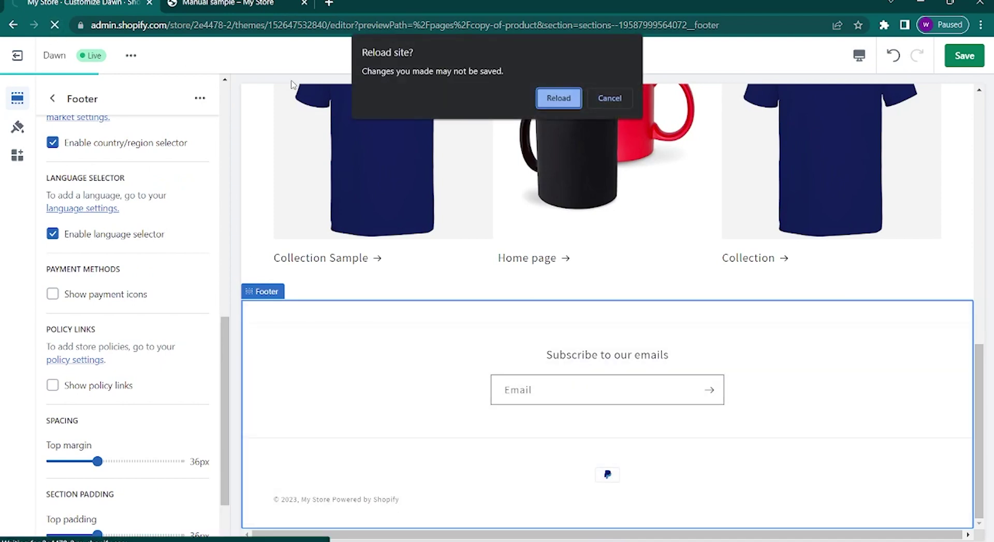
# Leave the editor, open the Main menu under Online Store Navigation, and begin a new menu item
pyautogui.press('Return')
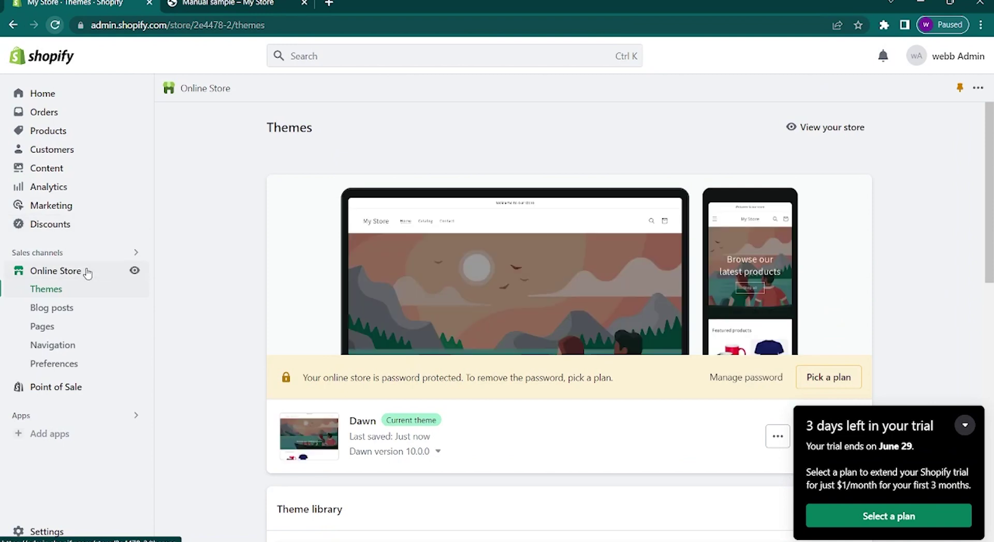
pyautogui.click(70, 351)
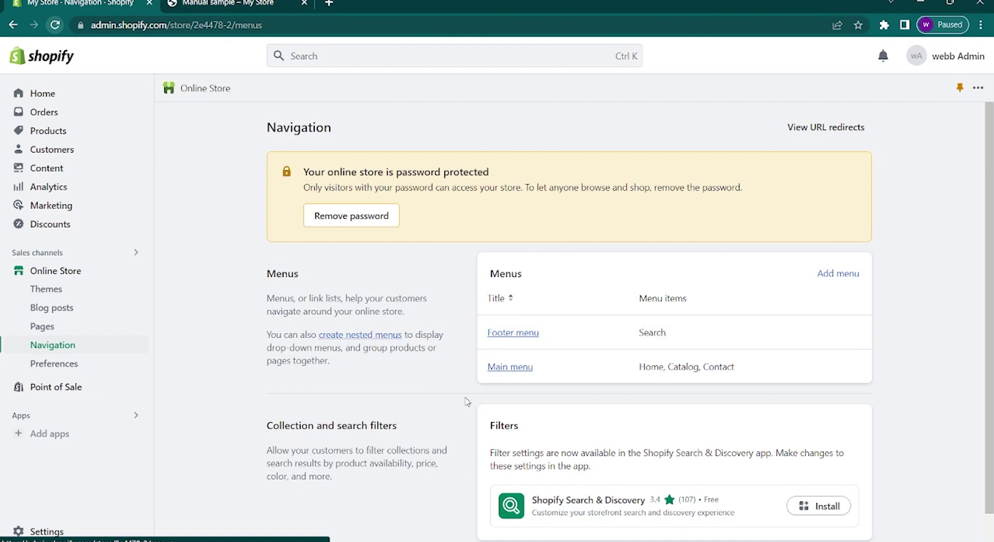
pyautogui.scroll(-1, 510, 375)
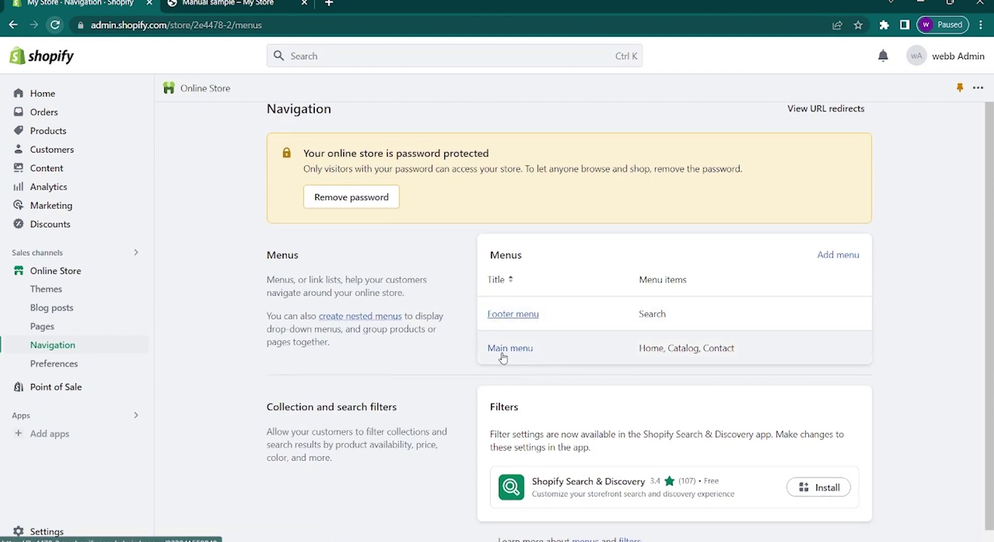
pyautogui.click(499, 352)
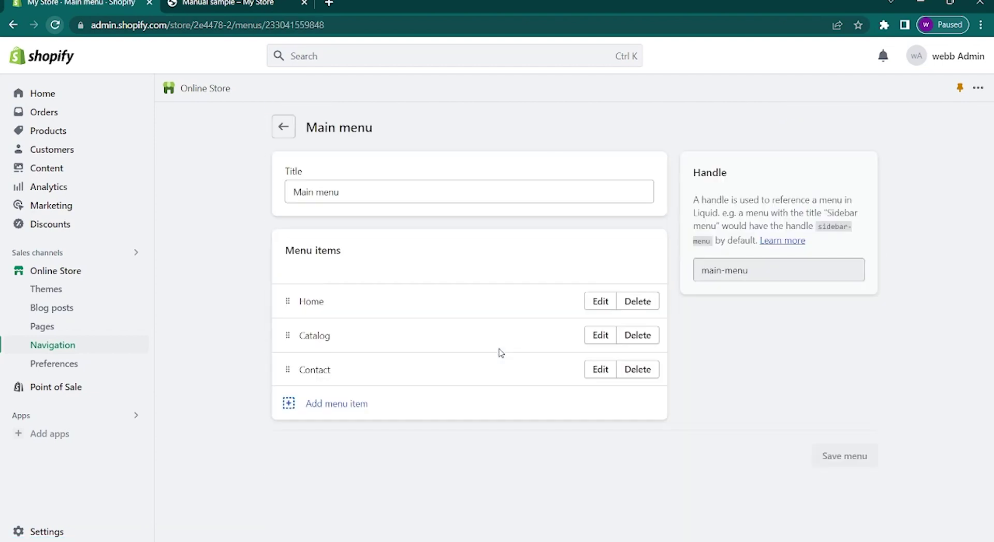
pyautogui.click(334, 409)
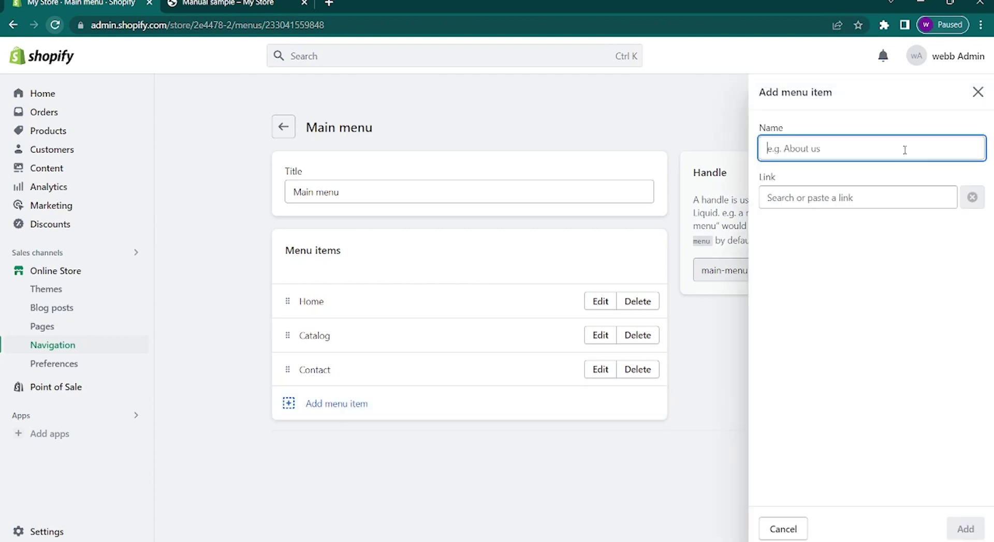
# Add a Sample 1 menu item linked to the Sample 1 page
pyautogui.write('Sample 1')
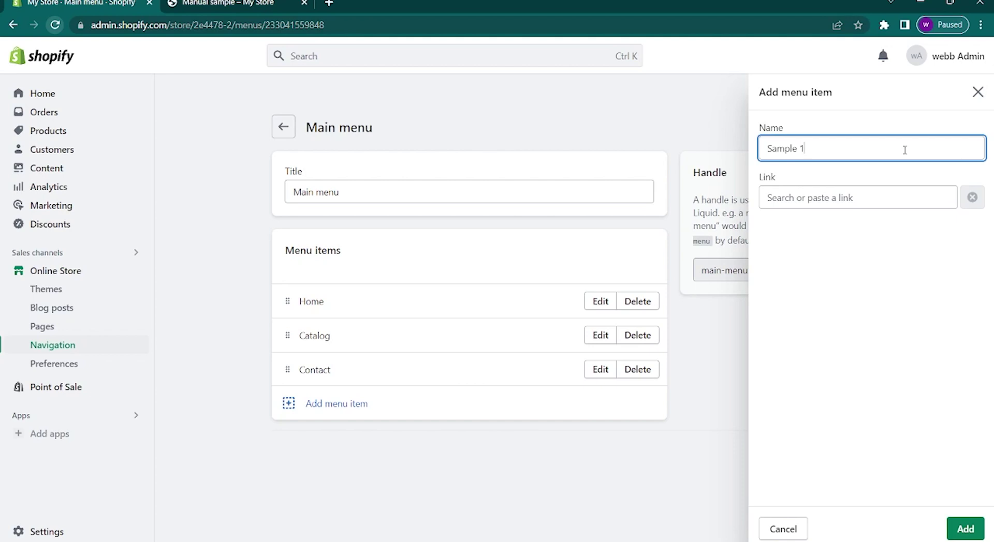
pyautogui.click(873, 193)
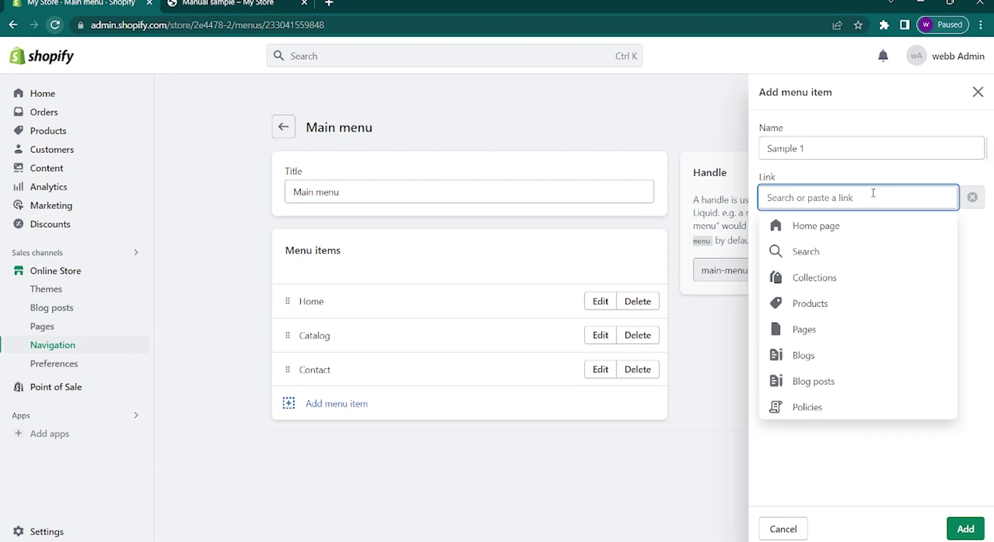
pyautogui.click(827, 330)
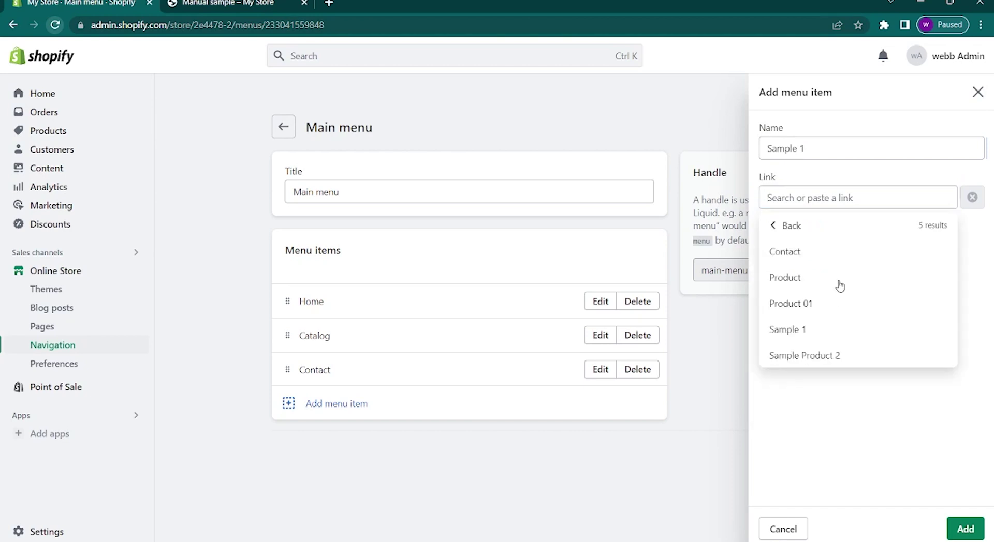
pyautogui.click(798, 331)
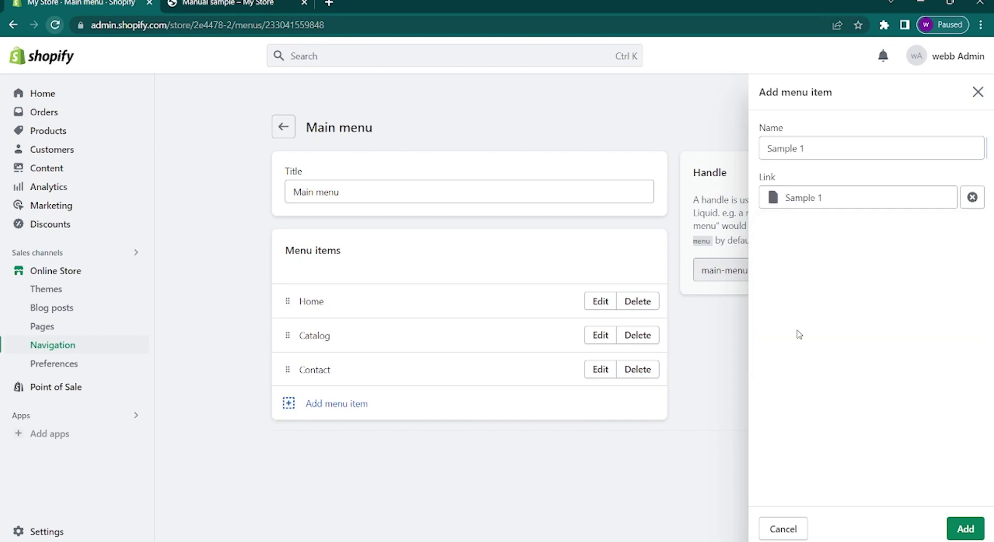
pyautogui.click(968, 530)
# Add a Sample Product 2 menu item linked to the Sample Product 2 page
pyautogui.click(334, 437)
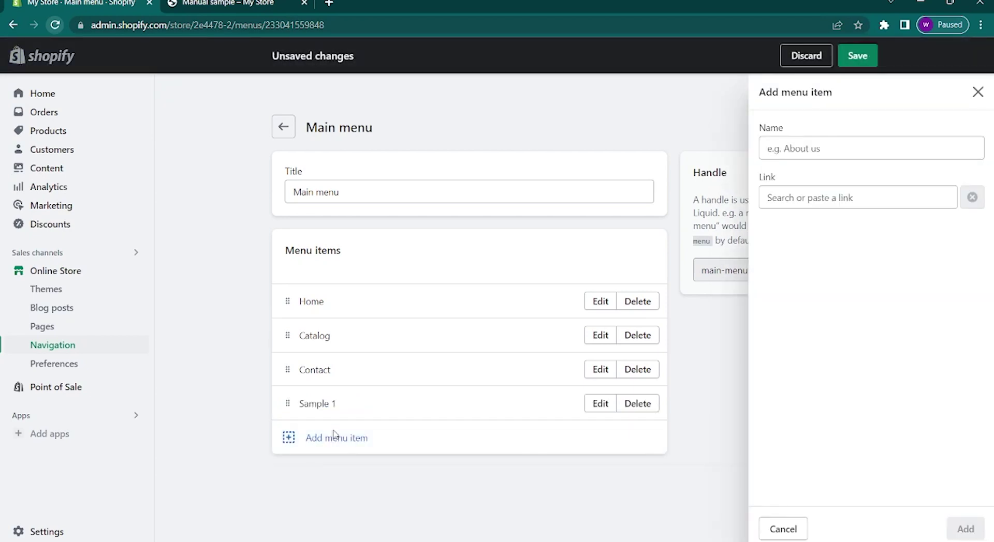
pyautogui.write('Sample Product 2')
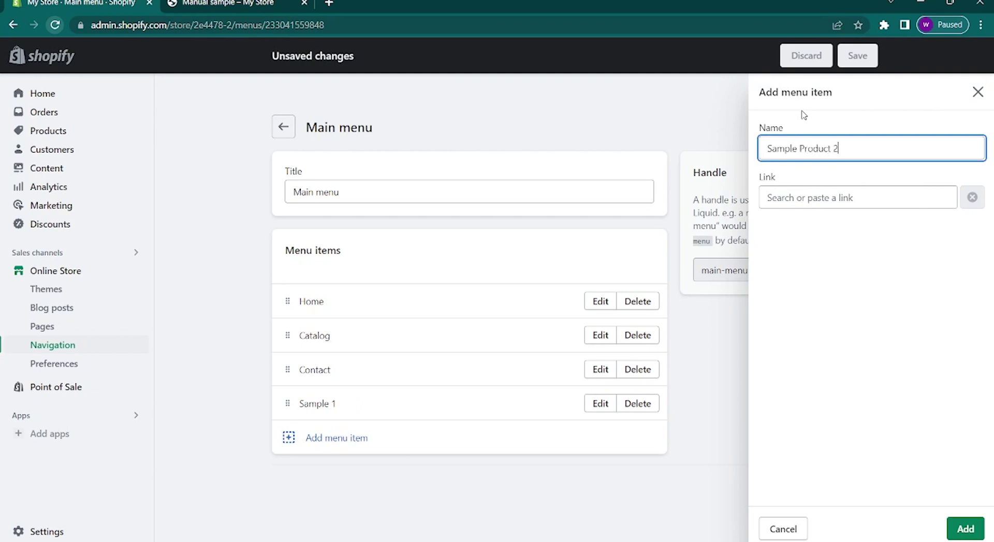
pyautogui.click(810, 205)
pyautogui.click(821, 338)
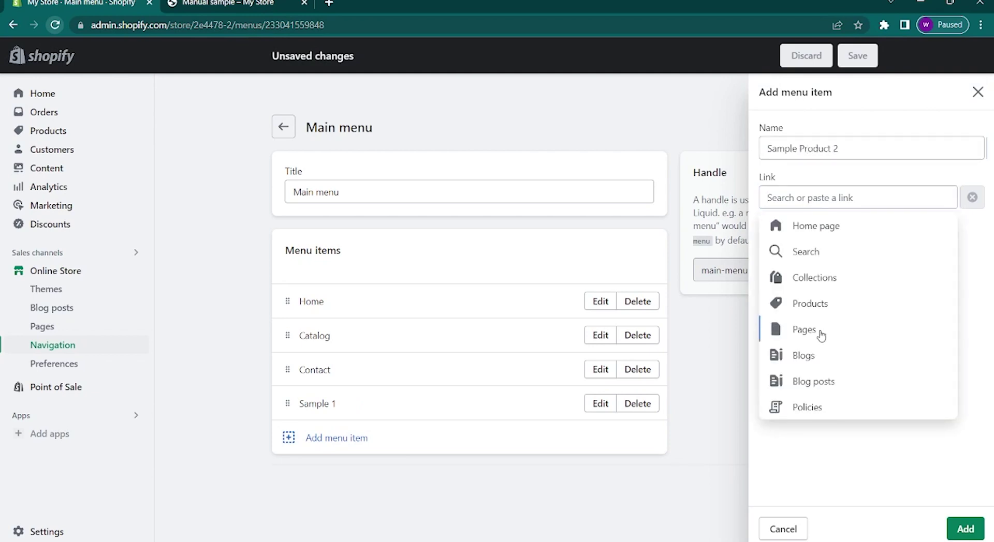
pyautogui.click(828, 357)
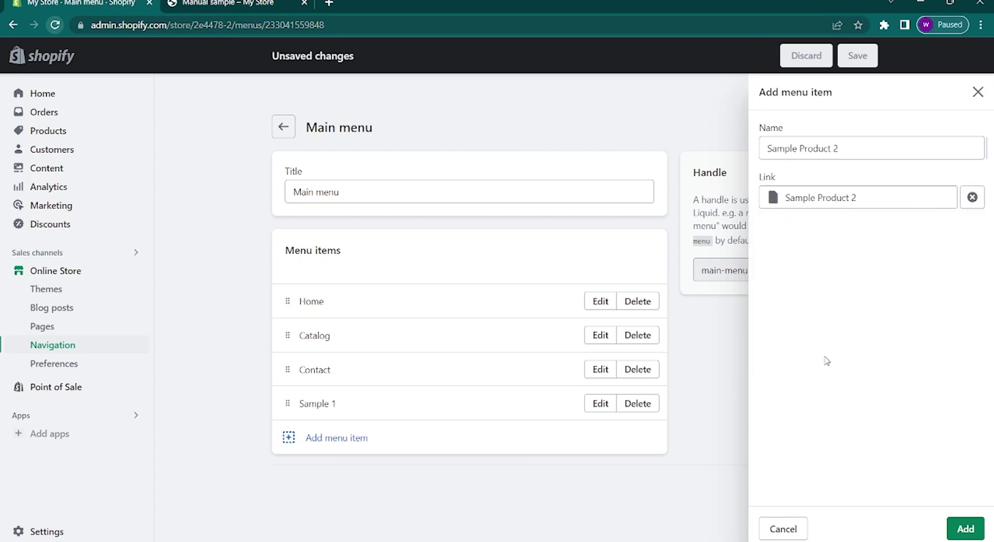
pyautogui.click(966, 527)
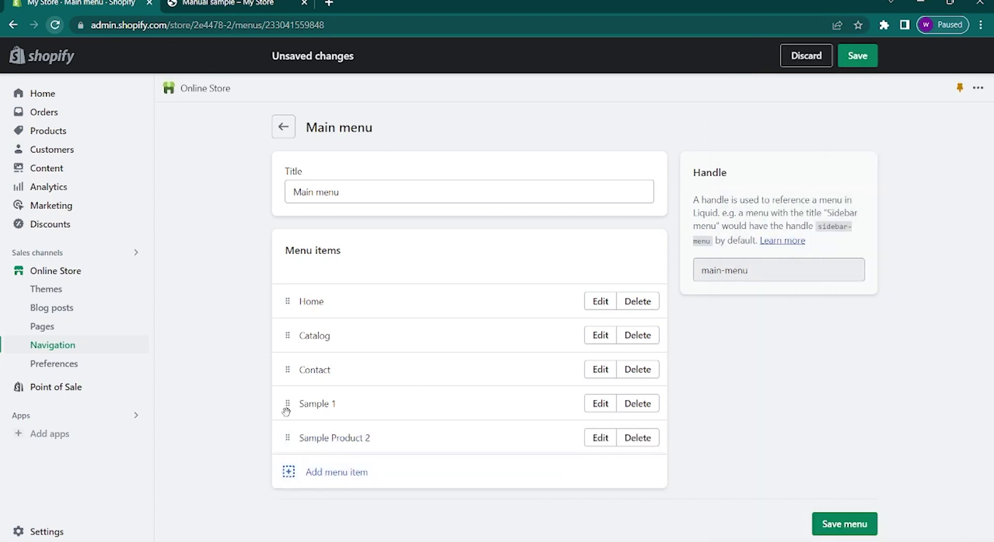
# Drag Sample 1 and Sample Product 2 beneath Home as sub-items and save the Main menu
pyautogui.moveTo(286, 403); pyautogui.dragTo(317, 334)
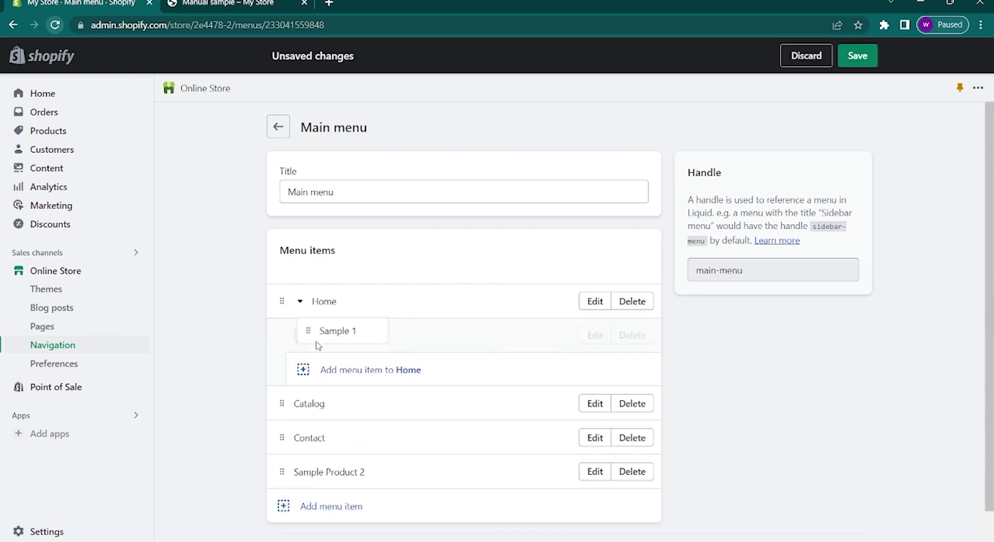
pyautogui.moveTo(282, 472); pyautogui.dragTo(291, 333)
pyautogui.tripleClick(430, 360)
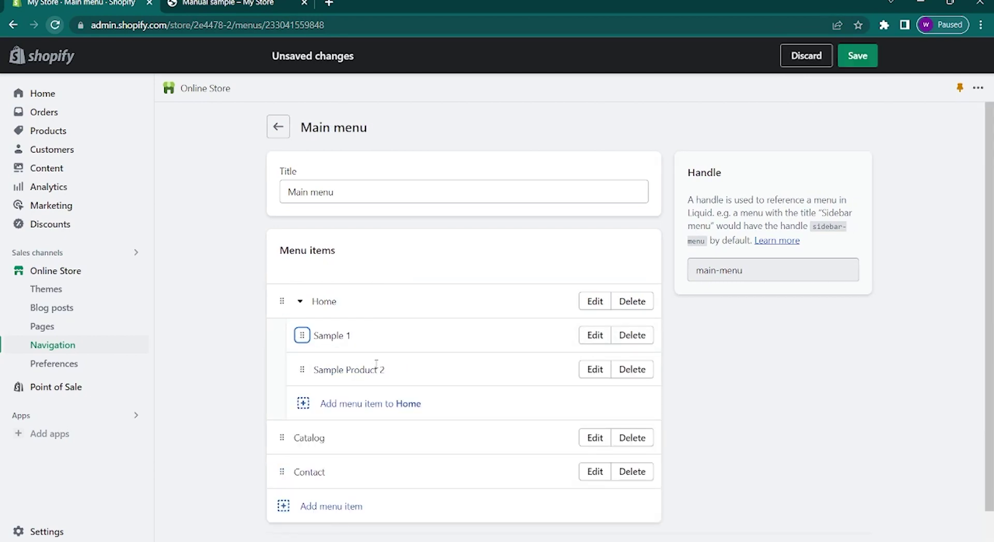
pyautogui.click(856, 59)
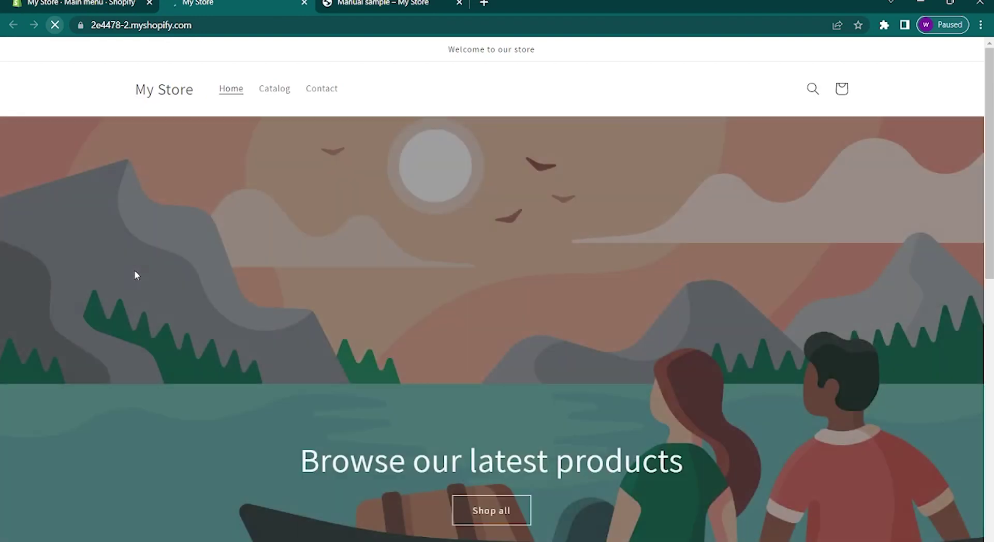
# On the storefront, open Home's dropdown and go to the Sample 1 page
pyautogui.scroll(-10, 260, 161)
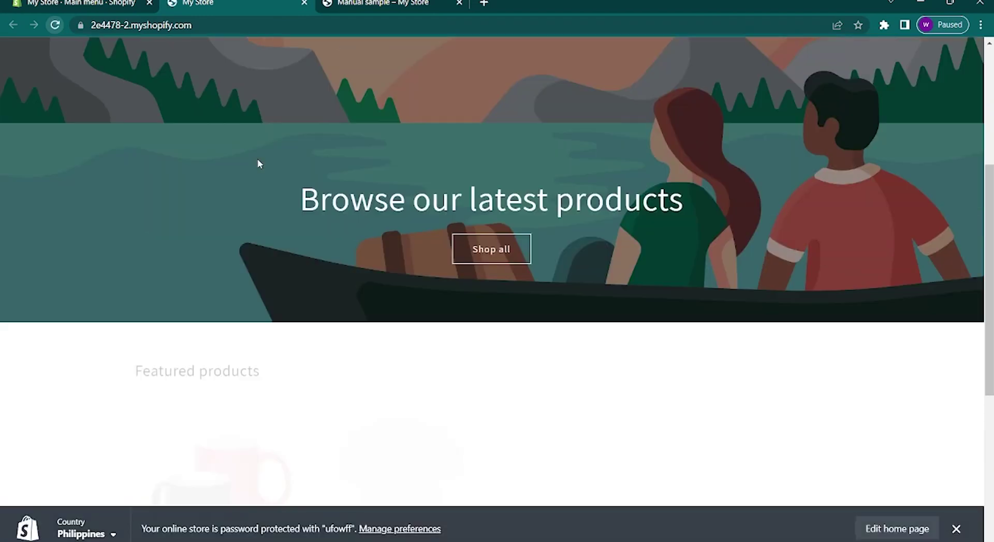
pyautogui.scroll(10, 260, 164)
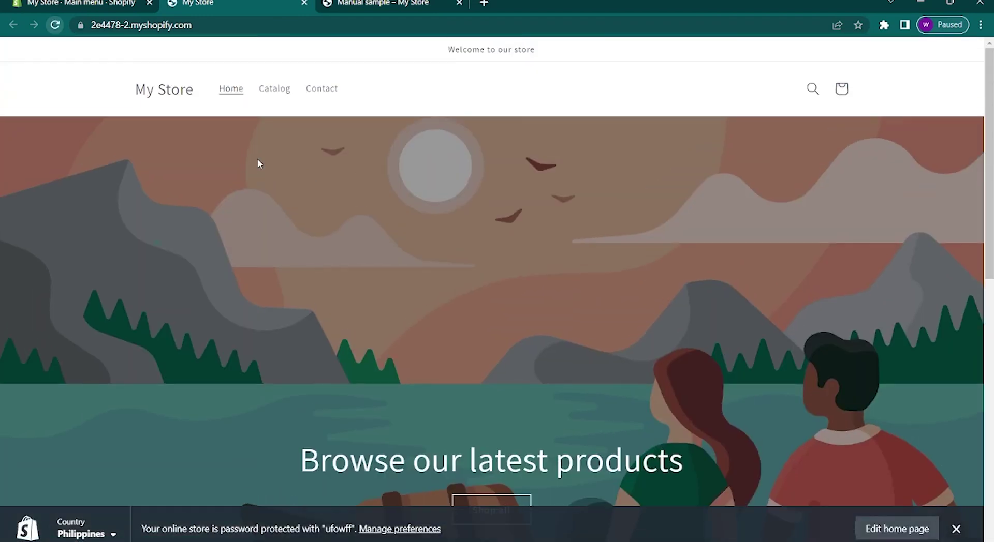
pyautogui.click(231, 88)
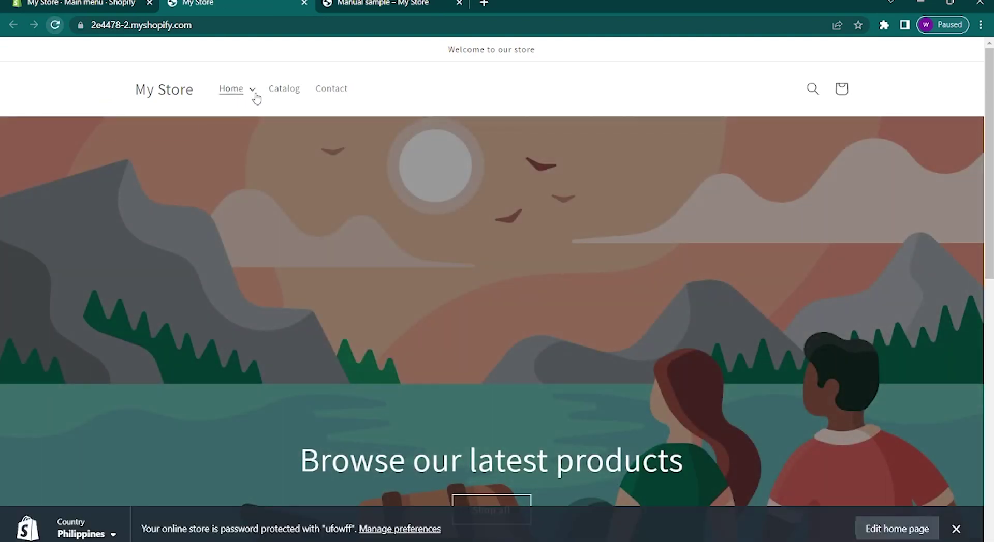
pyautogui.click(253, 92)
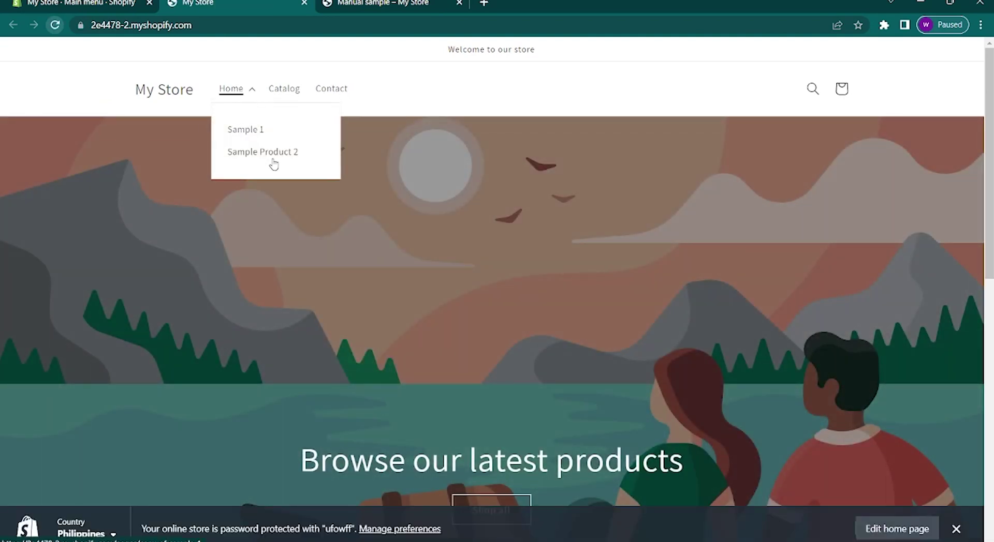
pyautogui.click(264, 131)
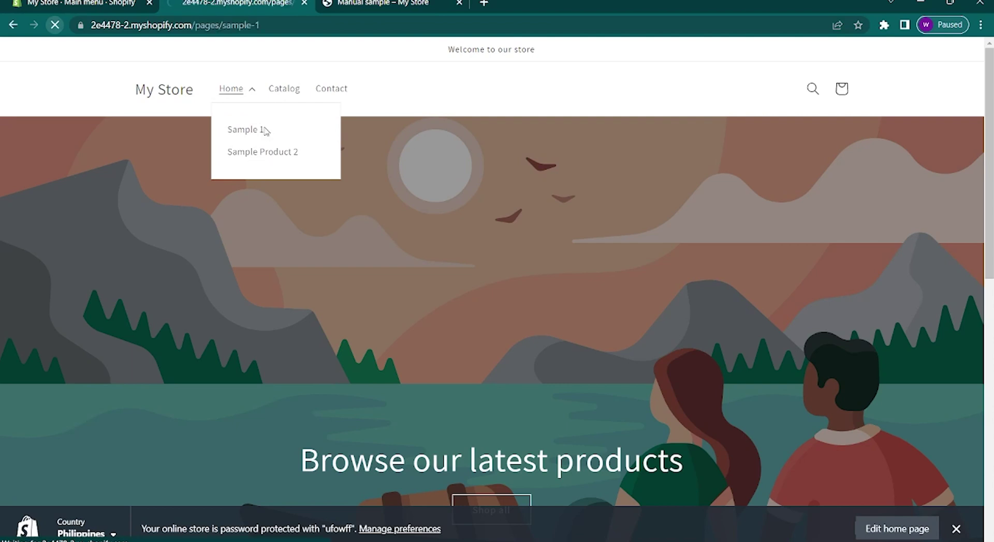
pyautogui.scroll(-6, 275, 262)
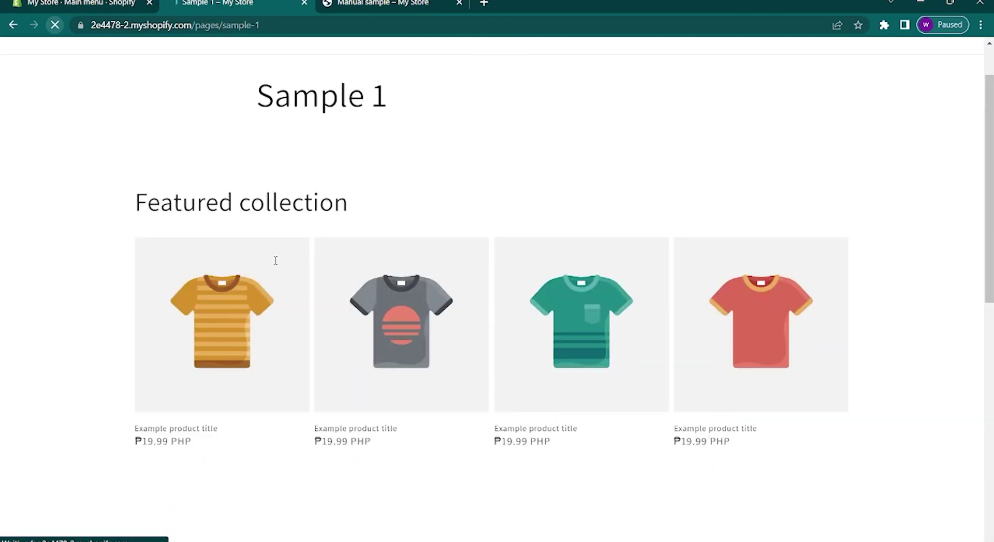
pyautogui.scroll(-2, 275, 265)
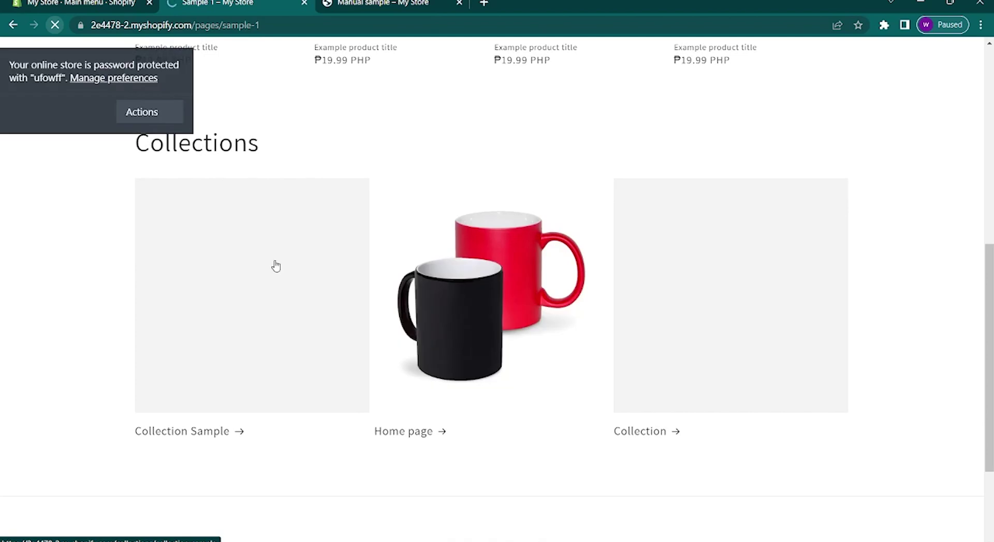
pyautogui.scroll(4, 277, 186)
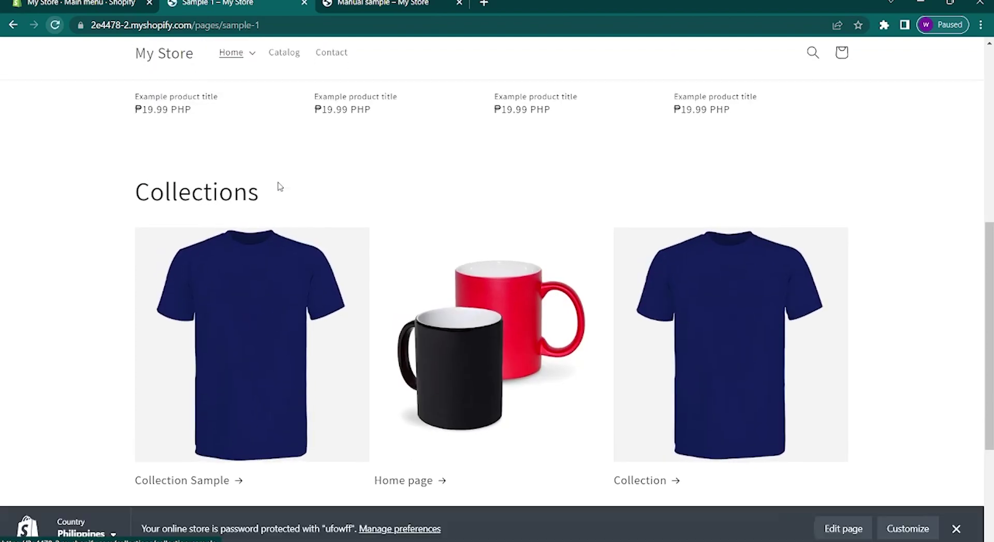
pyautogui.scroll(4, 277, 182)
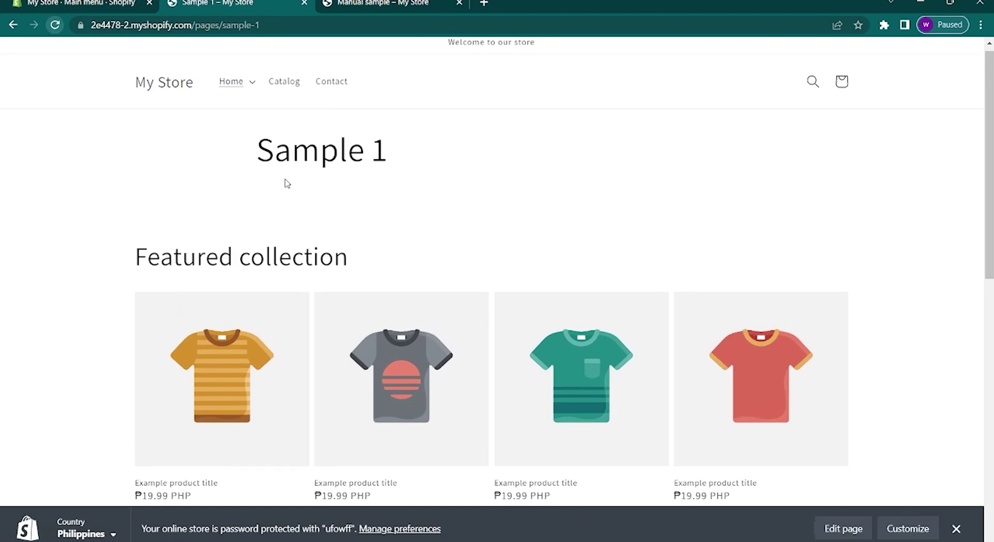
pyautogui.click(254, 89)
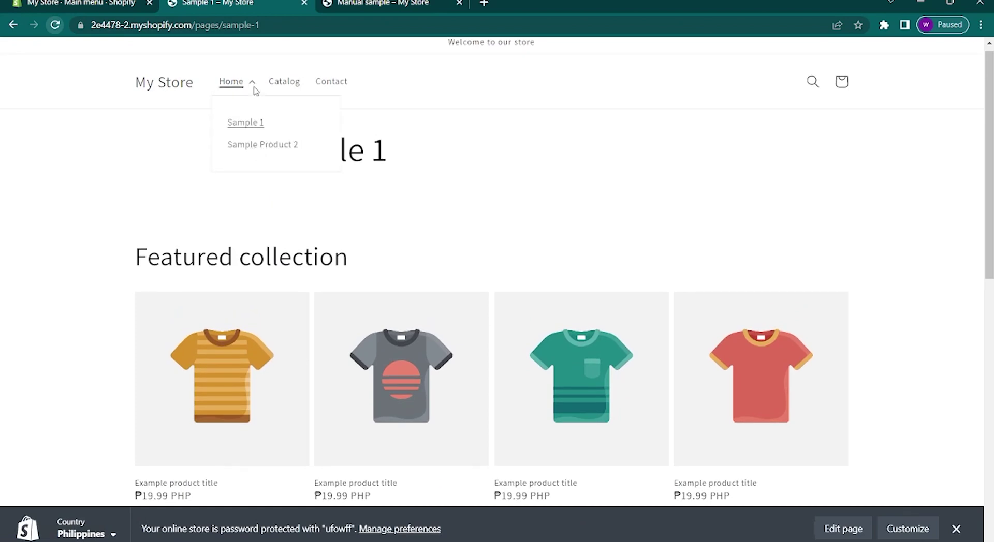
pyautogui.scroll(-8, 278, 188)
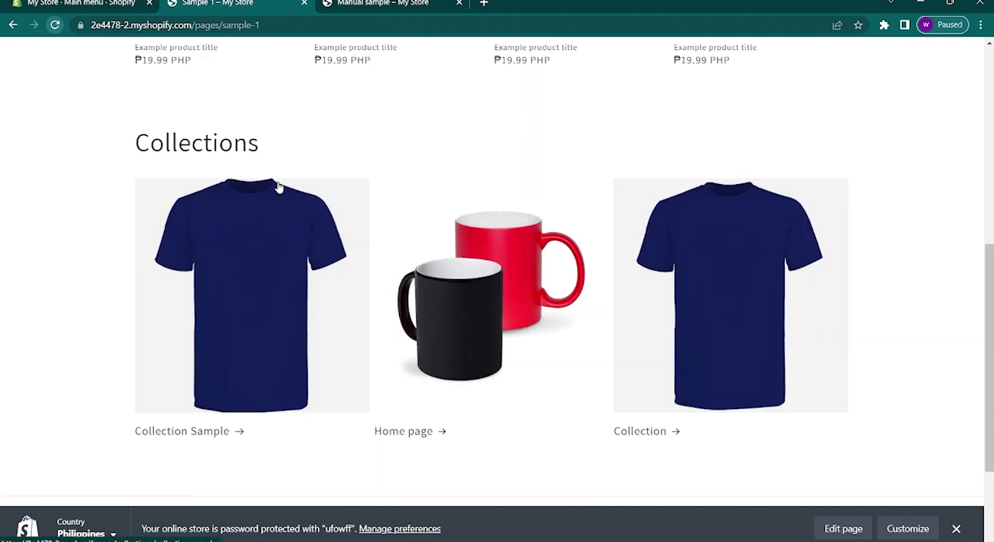
pyautogui.scroll(1, 278, 186)
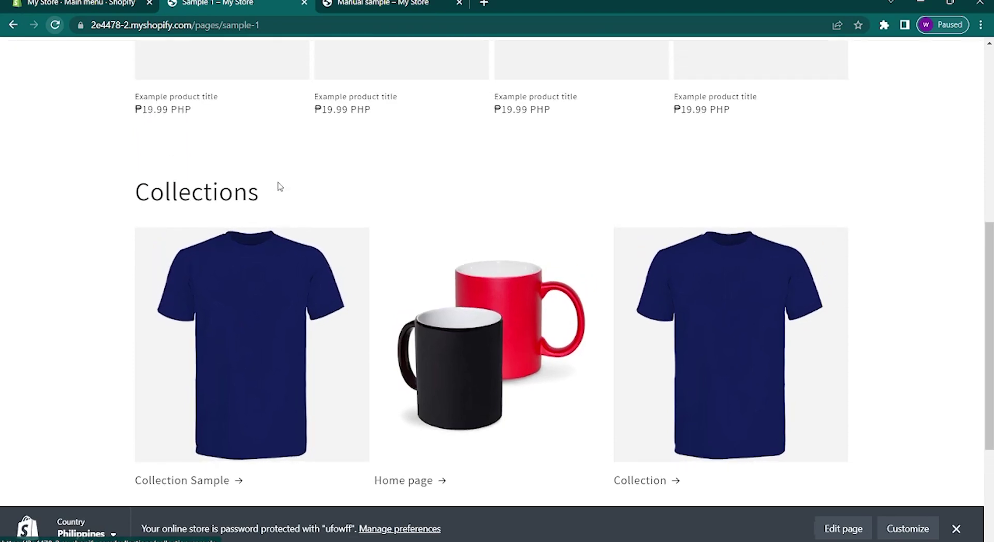
pyautogui.scroll(2, 279, 188)
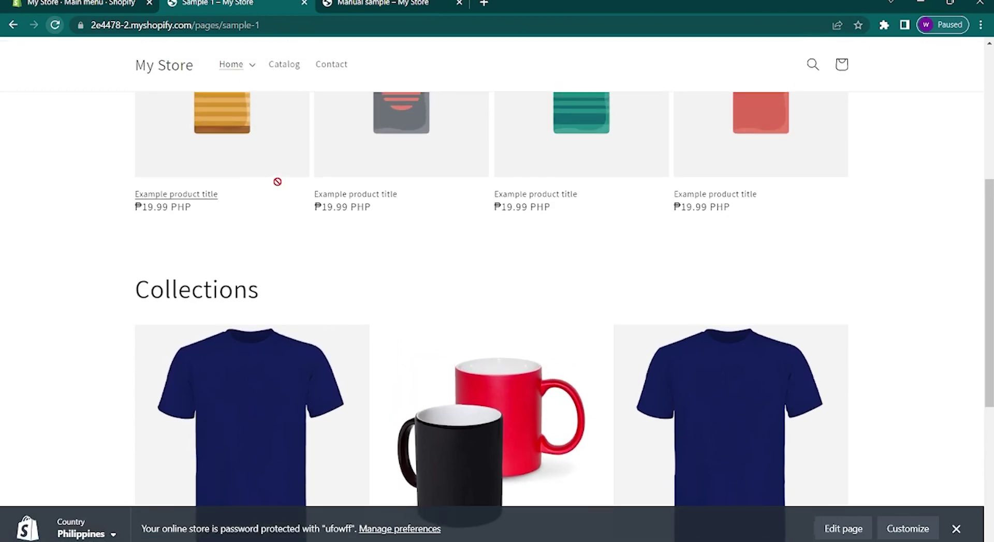
pyautogui.scroll(1, 277, 181)
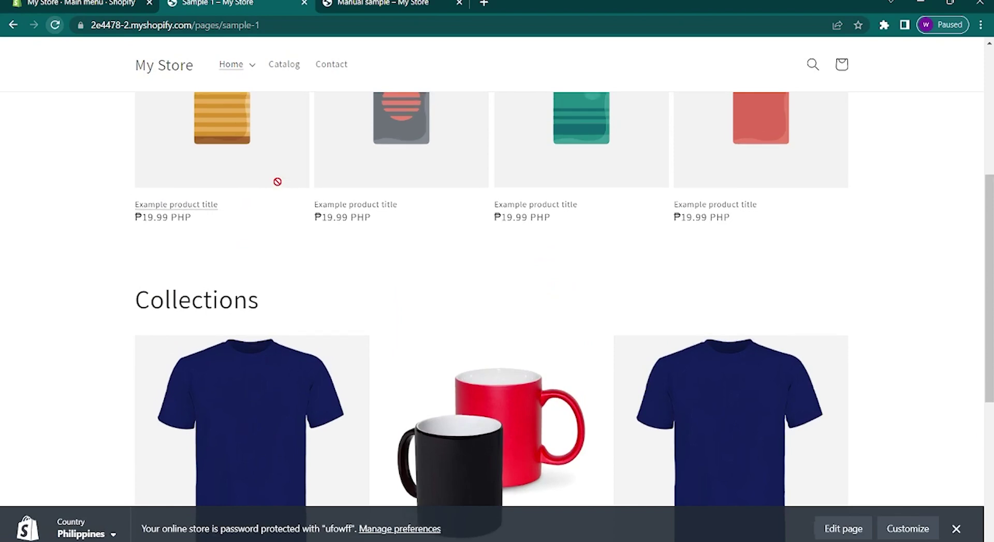
pyautogui.scroll(2, 278, 182)
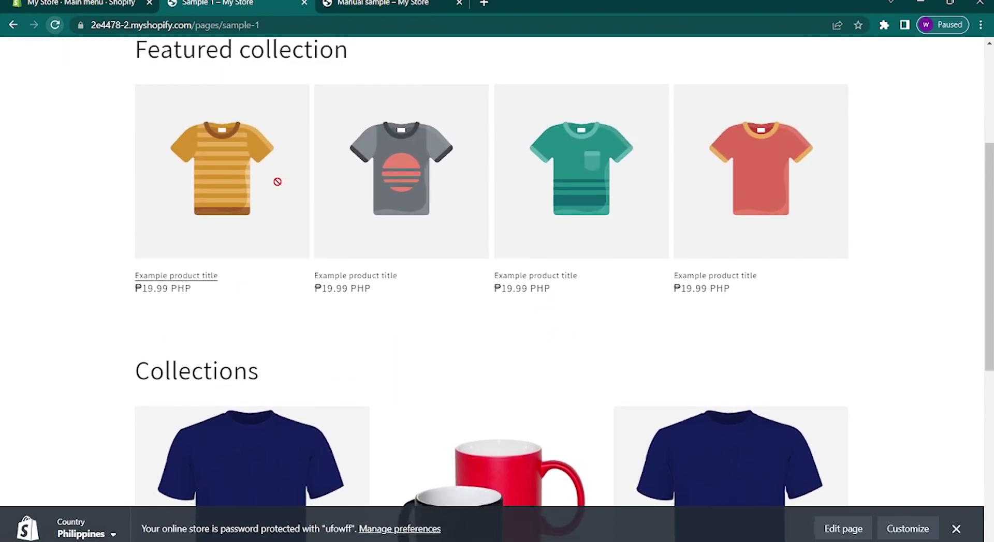
pyautogui.scroll(2, 278, 182)
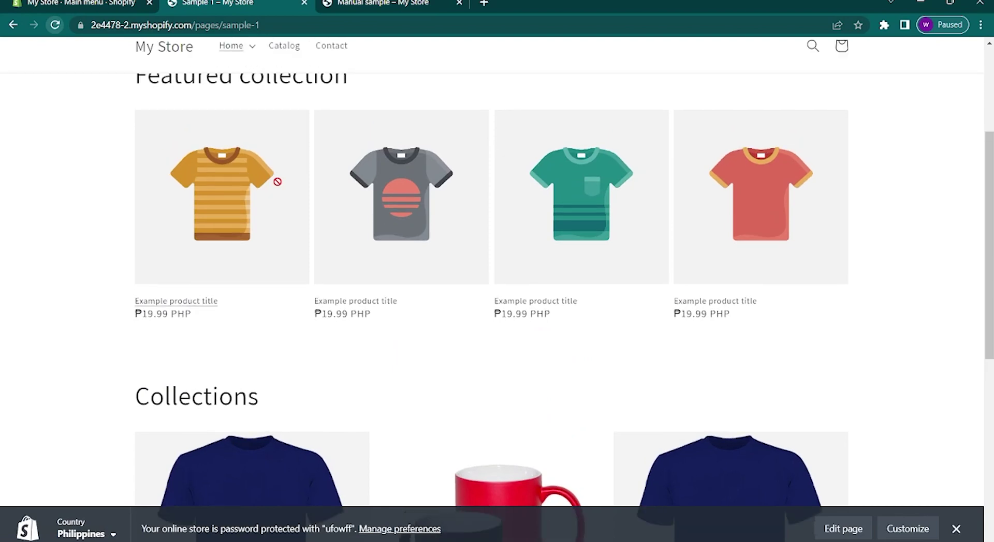
pyautogui.scroll(2, 277, 182)
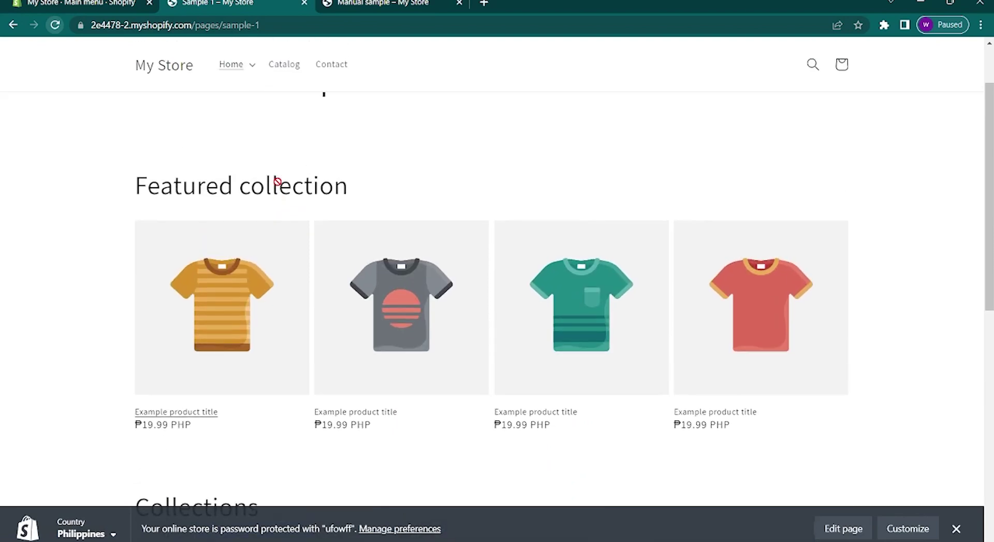